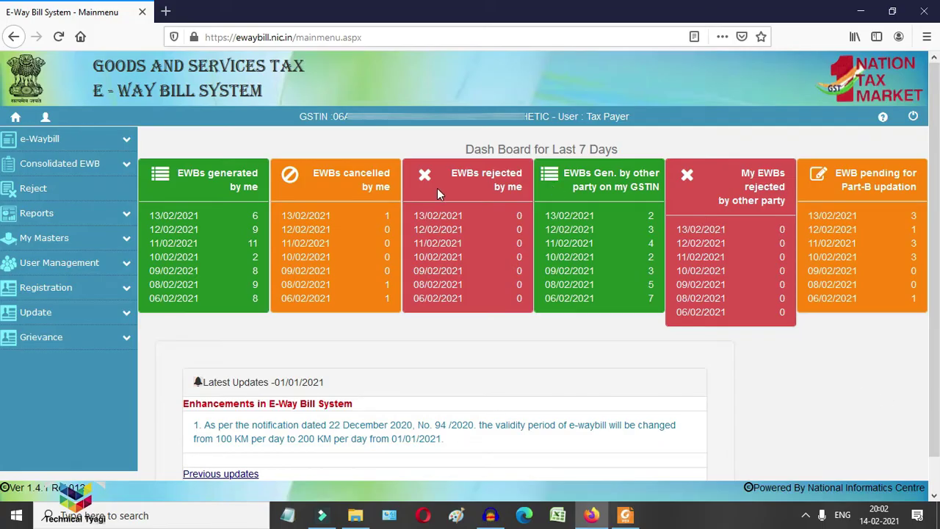
Step: Open the Outward Supplies report from the My EWB Reports group
{"action": "left_click", "coordinate": [128, 216]}
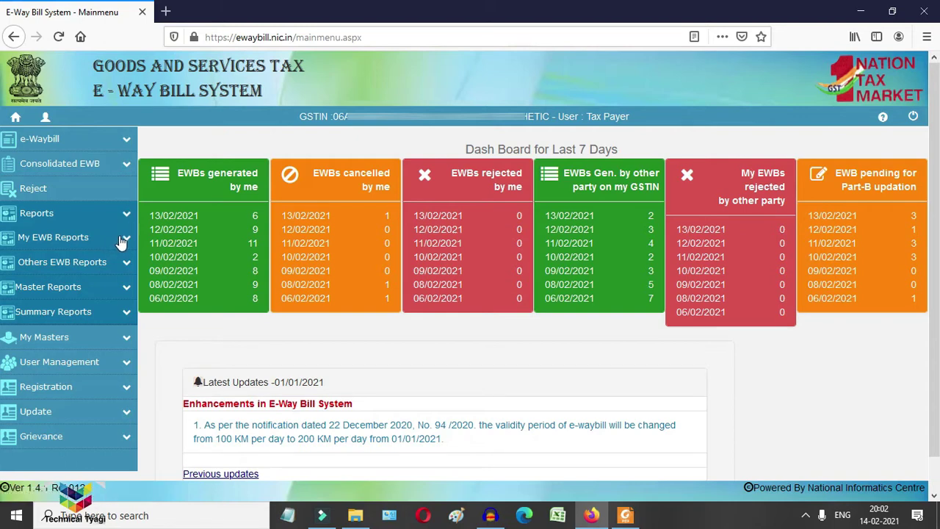
{"action": "left_click", "coordinate": [125, 244]}
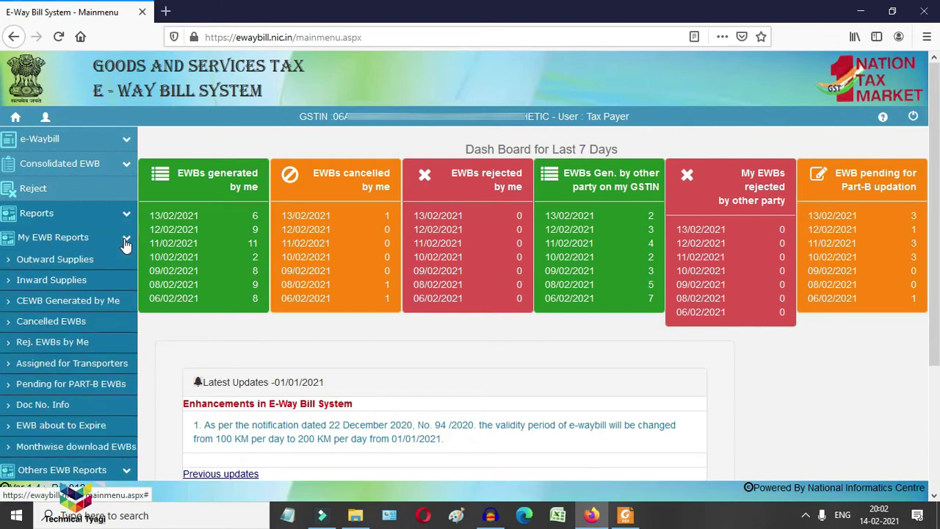
{"action": "left_click", "coordinate": [74, 260]}
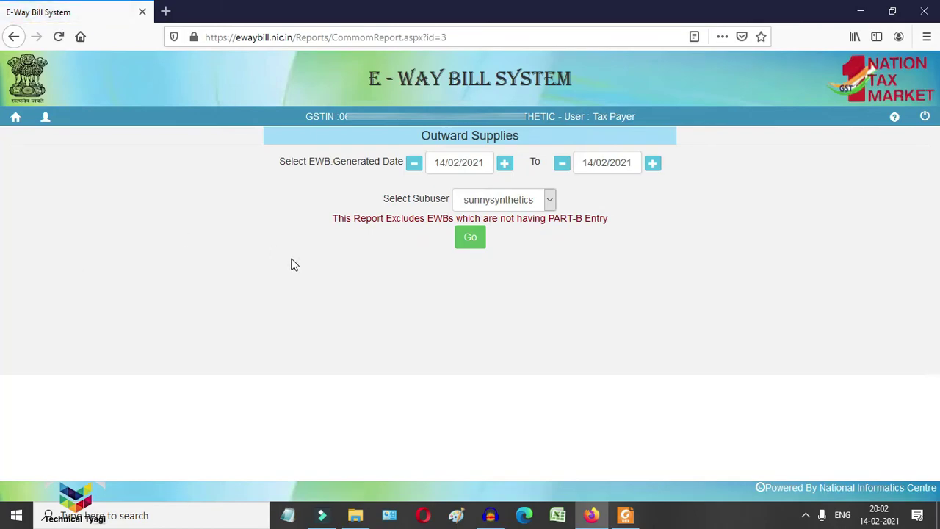
Step: Set the Outward Supplies report's EWB generated date range from 11/02/2021 to 13/02/2021
{"action": "left_click", "coordinate": [467, 169]}
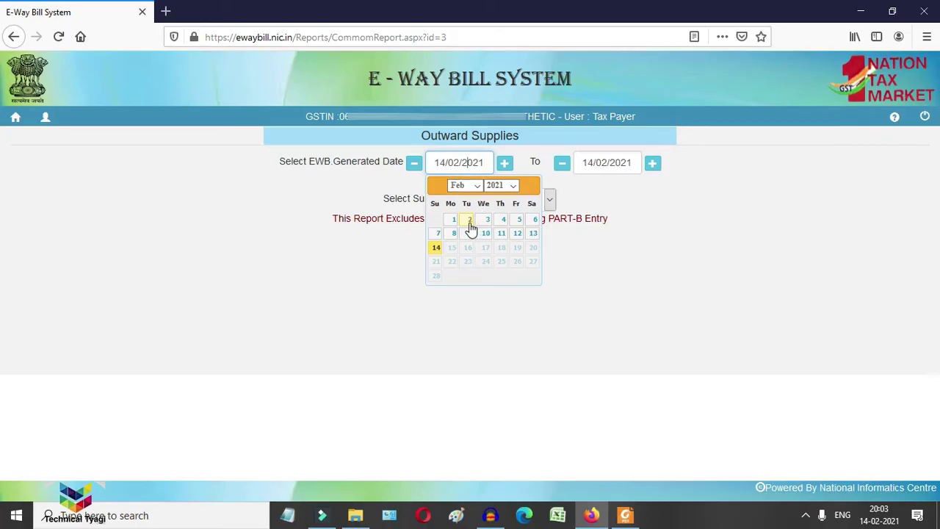
{"action": "left_click", "coordinate": [499, 233]}
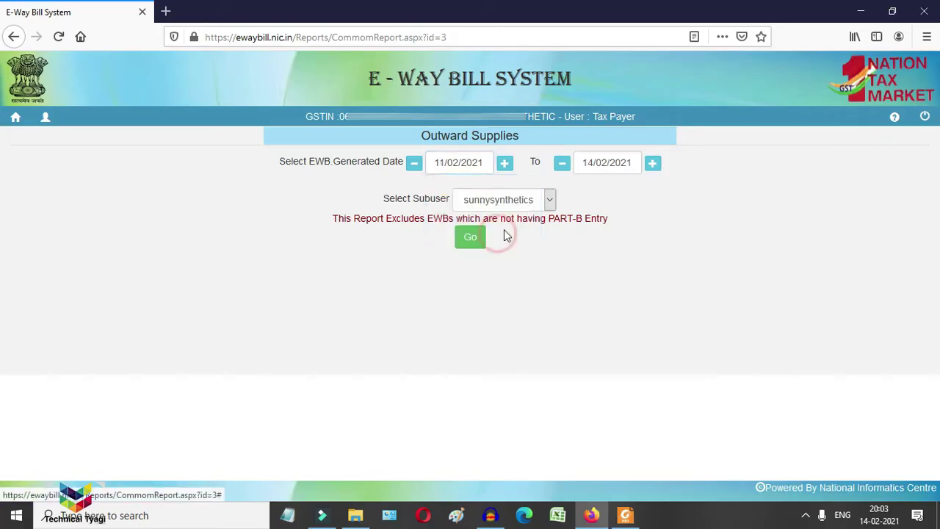
{"action": "left_click", "coordinate": [588, 171]}
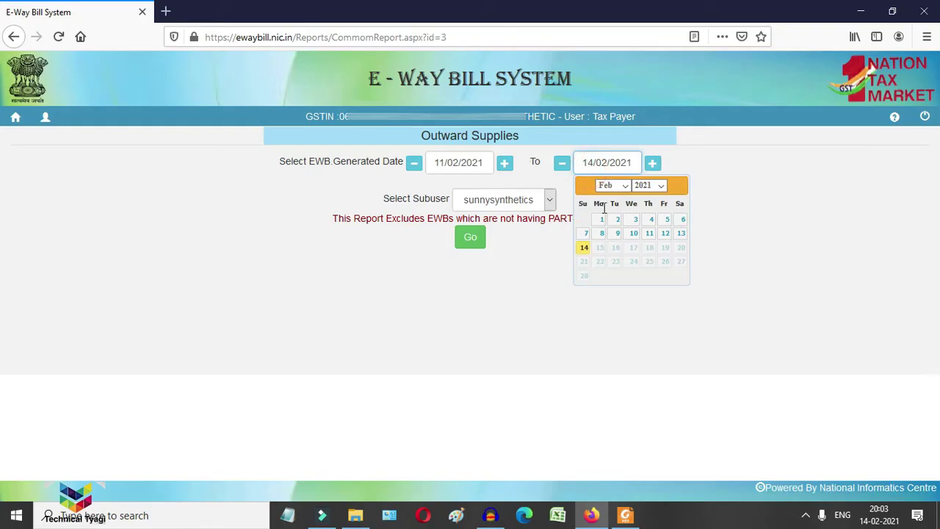
{"action": "left_click", "coordinate": [681, 234]}
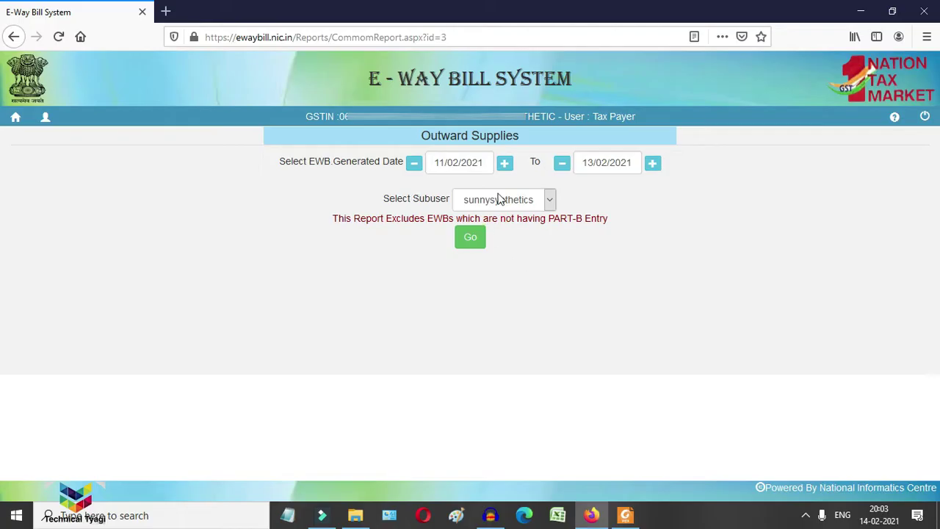
Step: Set the subuser to ALL and generate the Outward Supplies report
{"action": "left_click", "coordinate": [541, 201]}
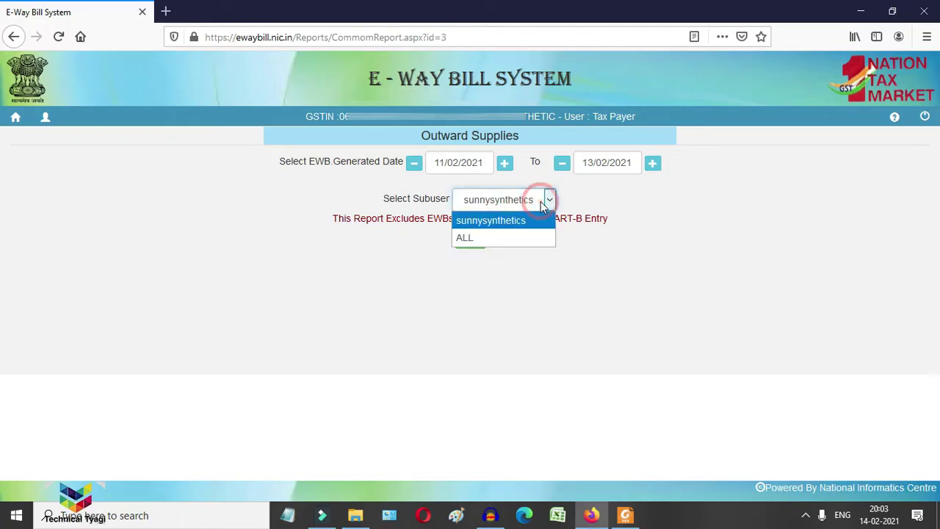
{"action": "left_click", "coordinate": [526, 236]}
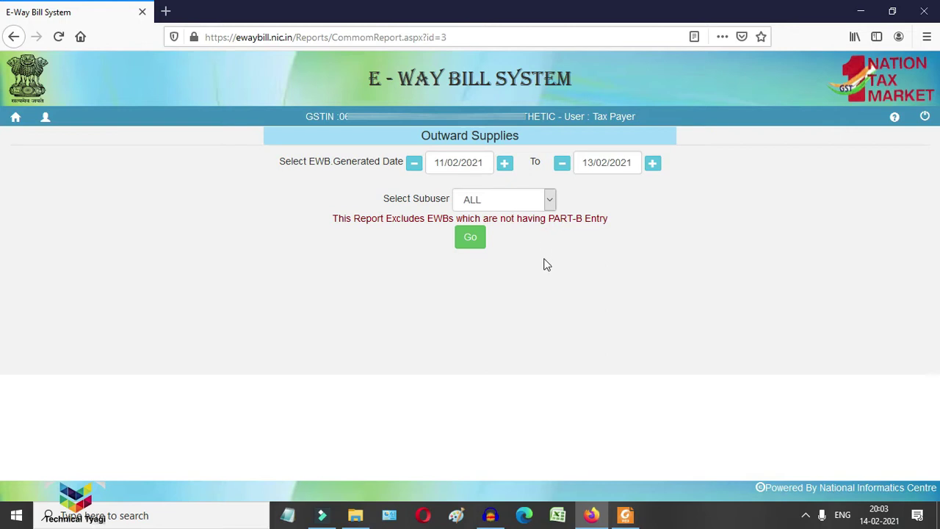
{"action": "left_click", "coordinate": [472, 242]}
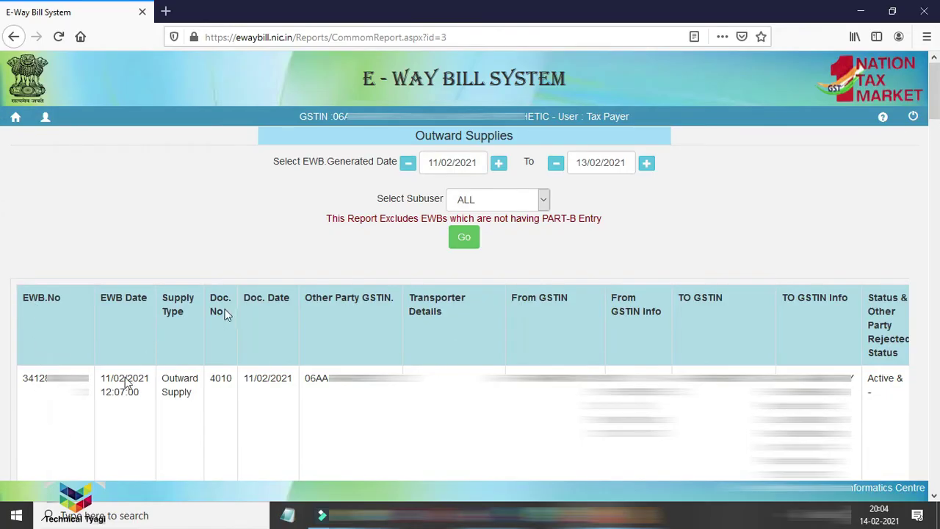
Step: Examine the Outward Supplies report's rows and all its columns, from EWB number through tax values, validity date and mode of generation
{"action": "scroll", "coordinate": [2, 110], "scroll_direction": "down", "scroll_amount": 5}
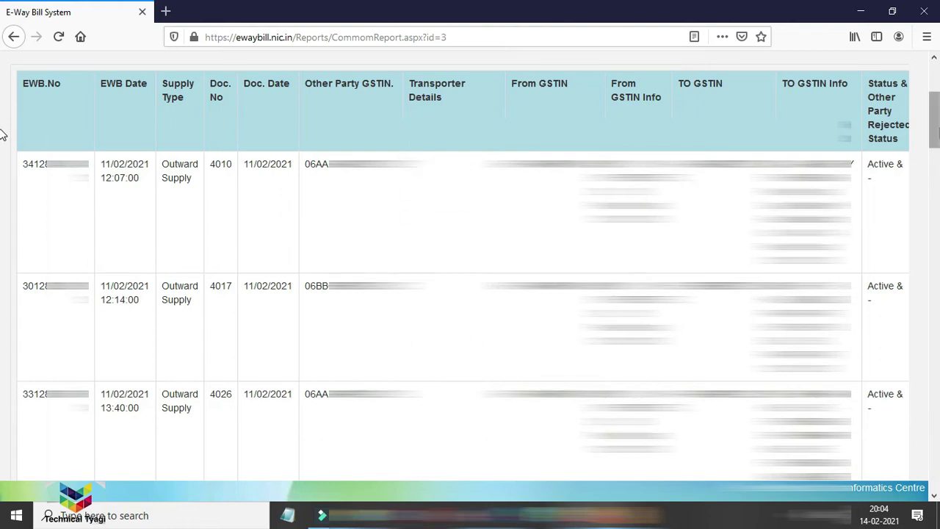
{"action": "scroll", "coordinate": [2, 134], "scroll_direction": "down", "scroll_amount": 8}
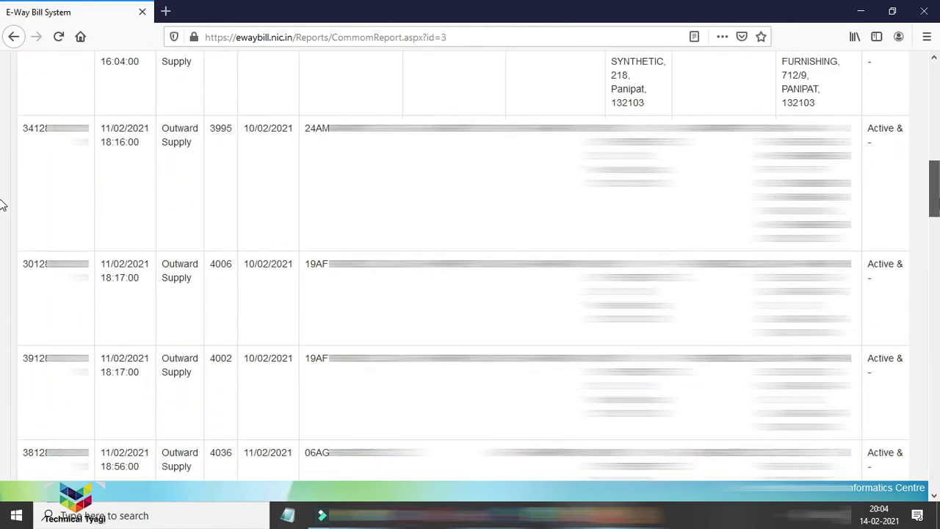
{"action": "scroll", "coordinate": [2, 204], "scroll_direction": "up", "scroll_amount": 1}
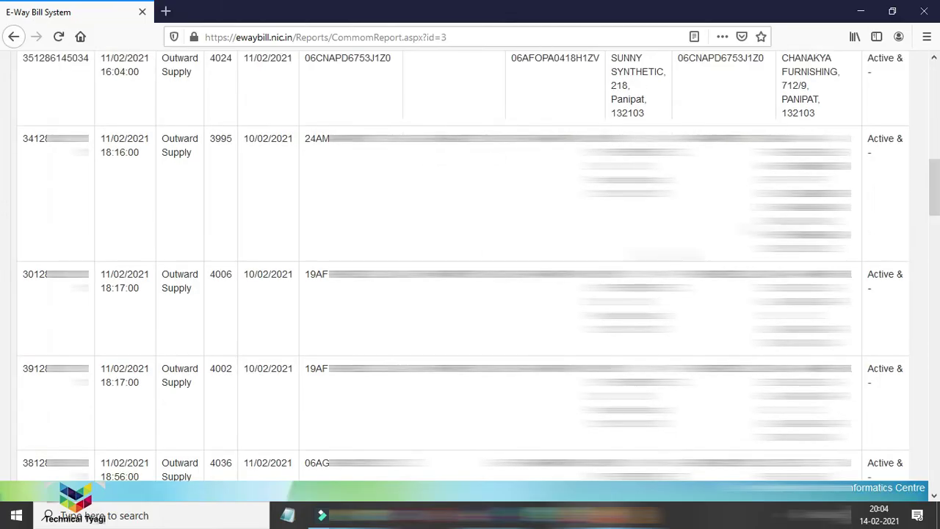
{"action": "scroll", "coordinate": [4, 169], "scroll_direction": "up", "scroll_amount": 6}
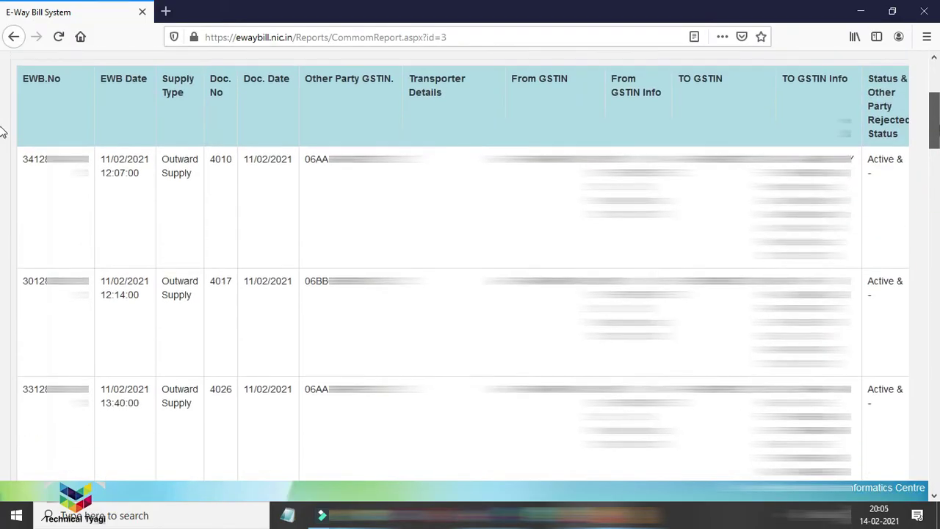
{"action": "scroll", "coordinate": [2, 132], "scroll_direction": "down", "scroll_amount": 1}
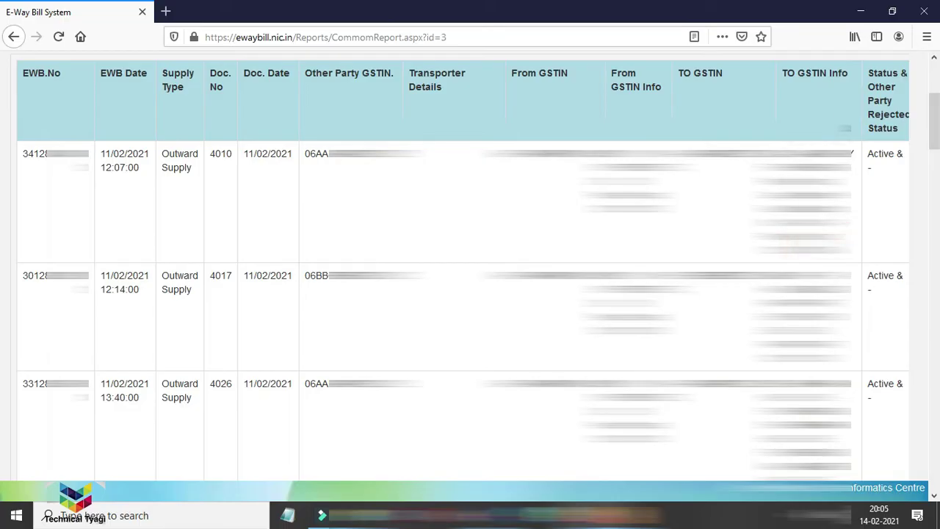
{"action": "scroll", "coordinate": [455, 308], "scroll_direction": "right", "scroll_amount": 3}
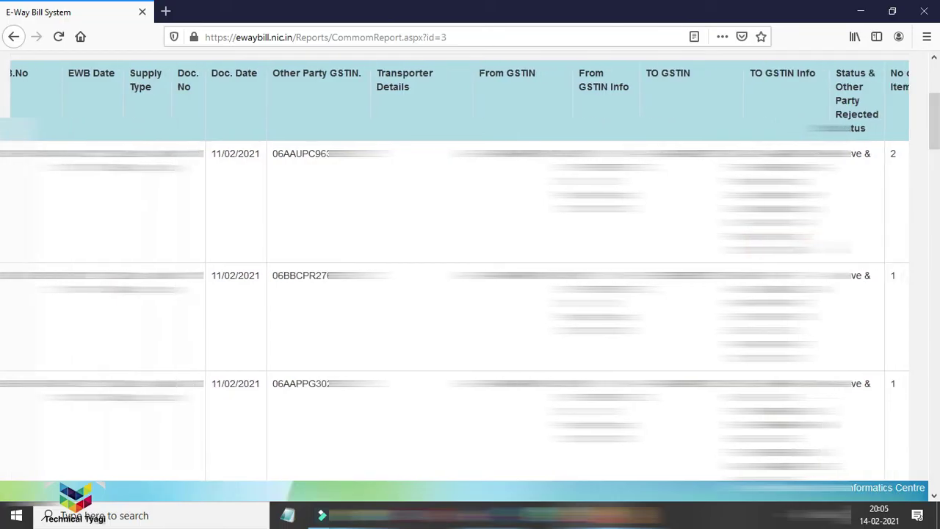
{"action": "scroll", "coordinate": [454, 308], "scroll_direction": "right", "scroll_amount": 10}
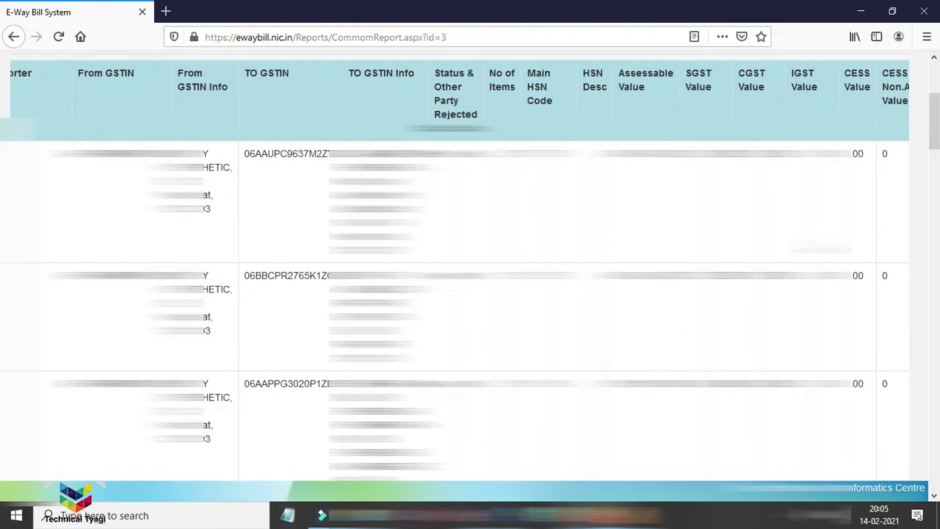
{"action": "scroll", "coordinate": [454, 309], "scroll_direction": "right", "scroll_amount": 2}
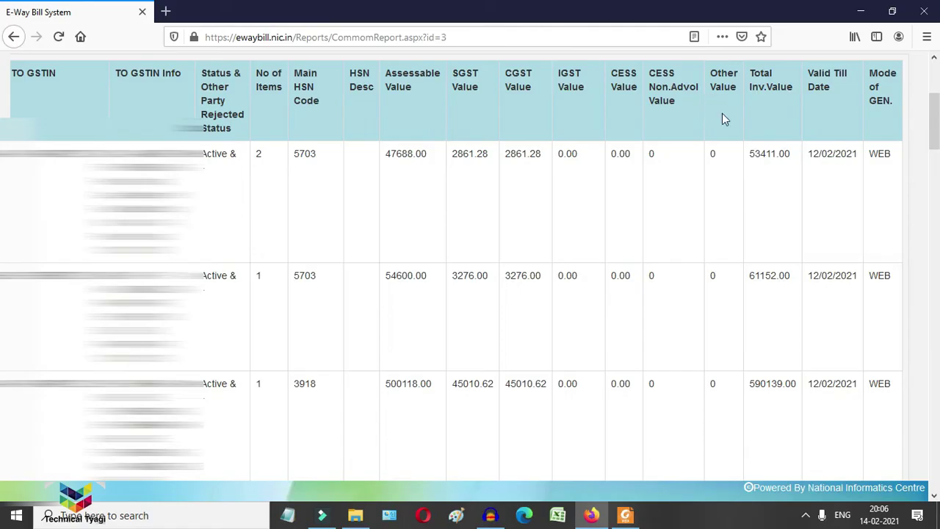
{"action": "left_click", "coordinate": [861, 164]}
{"action": "scroll", "coordinate": [863, 169], "scroll_direction": "left", "scroll_amount": 2}
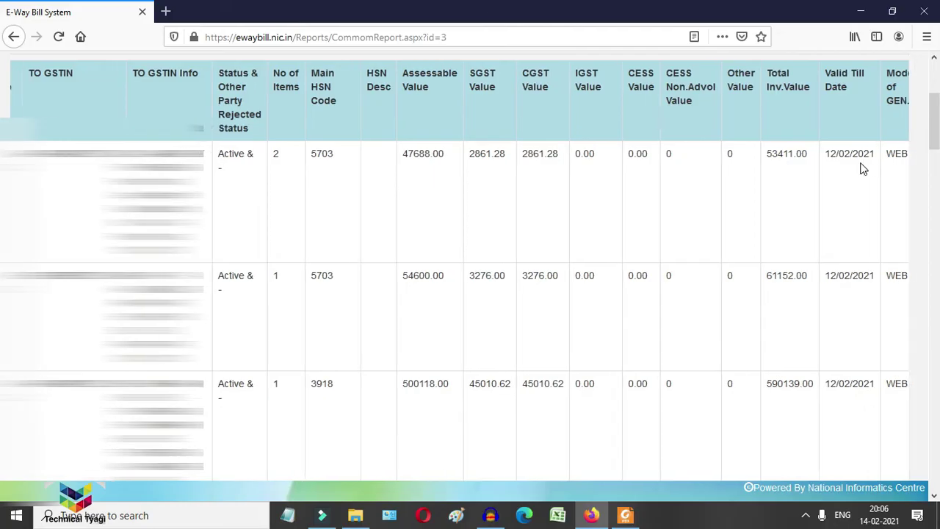
{"action": "scroll", "coordinate": [863, 168], "scroll_direction": "left", "scroll_amount": 6}
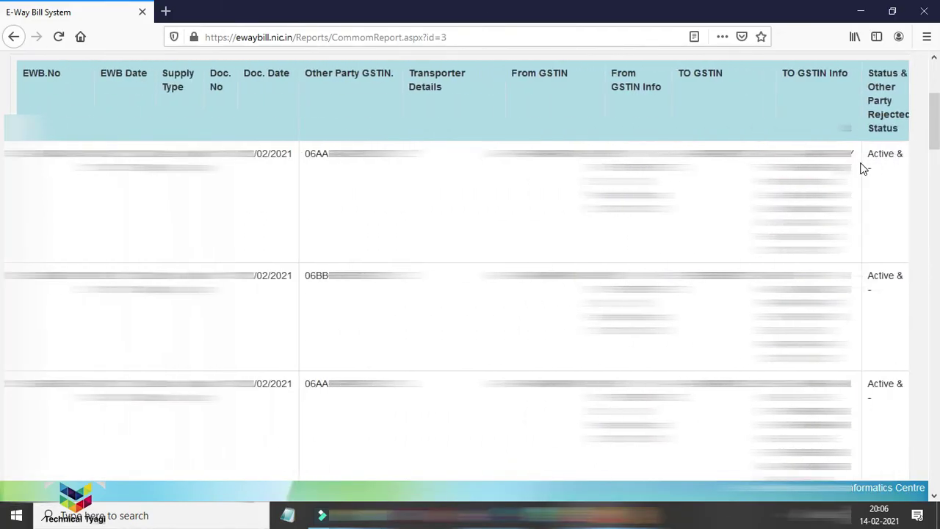
Step: Export the Outward Supplies report to Excel and view the opened CommonReport workbook at full size before closing it
{"action": "left_click", "coordinate": [933, 159]}
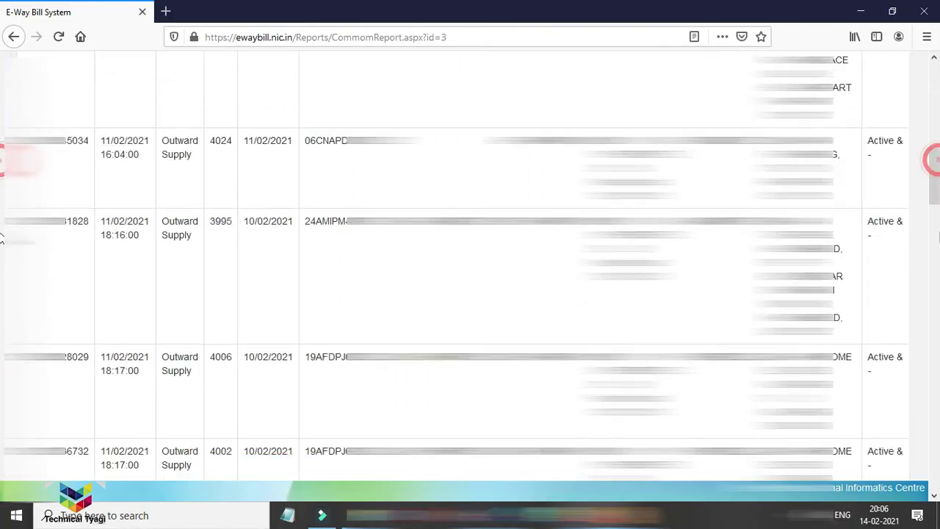
{"action": "left_click_drag", "start_coordinate": [933, 184], "coordinate": [935, 473]}
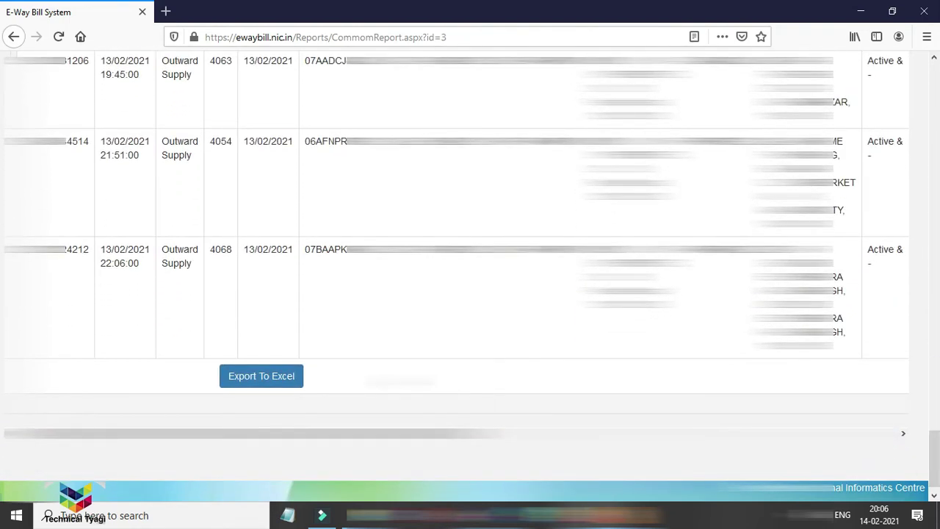
{"action": "left_click", "coordinate": [279, 387]}
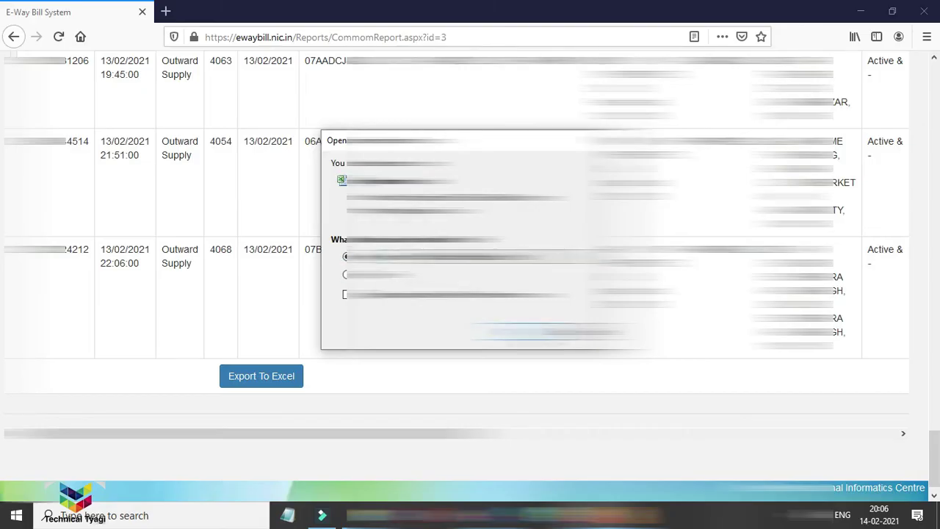
{"action": "key", "text": "Return"}
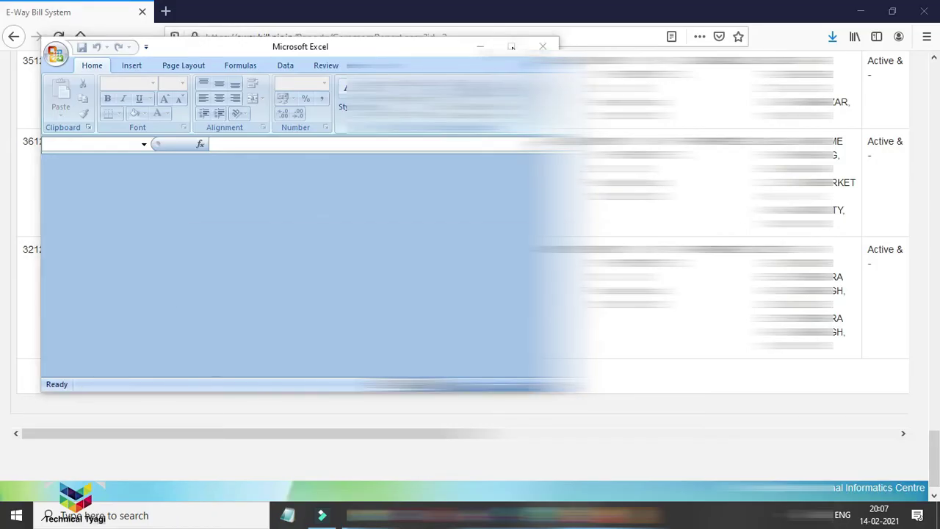
{"action": "left_click", "coordinate": [420, 292]}
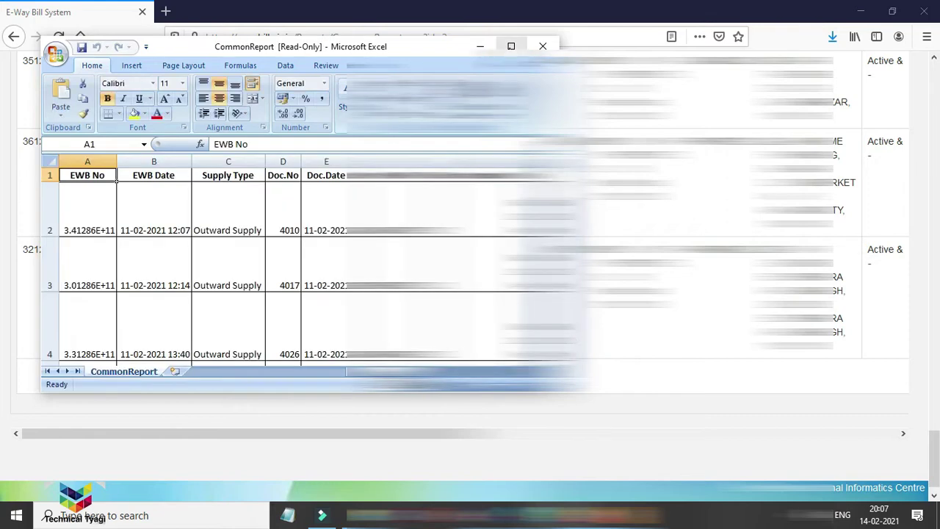
{"action": "left_click", "coordinate": [511, 47]}
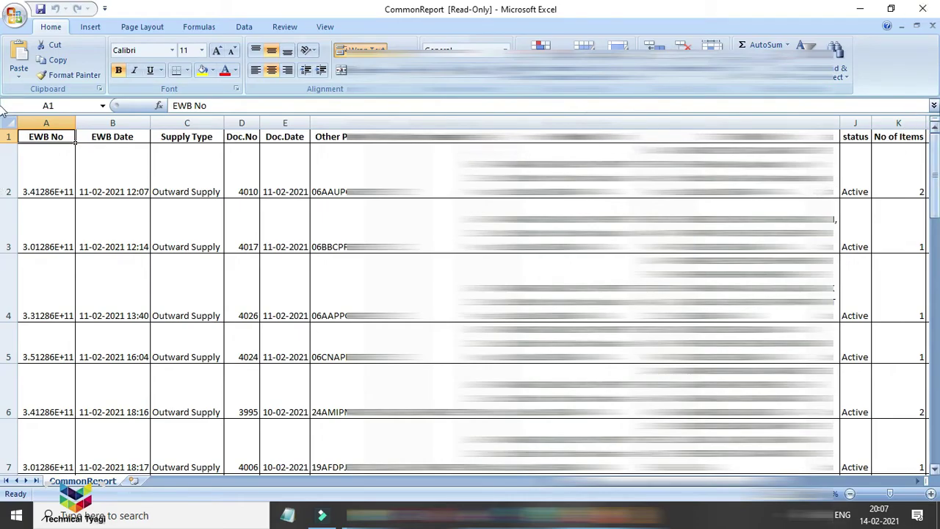
{"action": "left_click", "coordinate": [923, 10]}
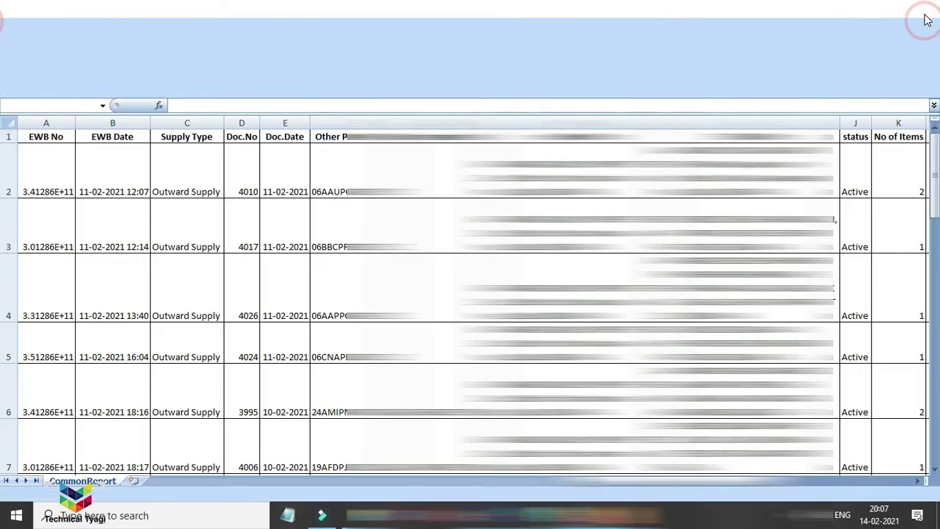
Step: Return to the E-Way Bill main menu and open the Inward Supplies report under My EWB Reports
{"action": "scroll", "coordinate": [3, 220], "scroll_direction": "up", "scroll_amount": 15}
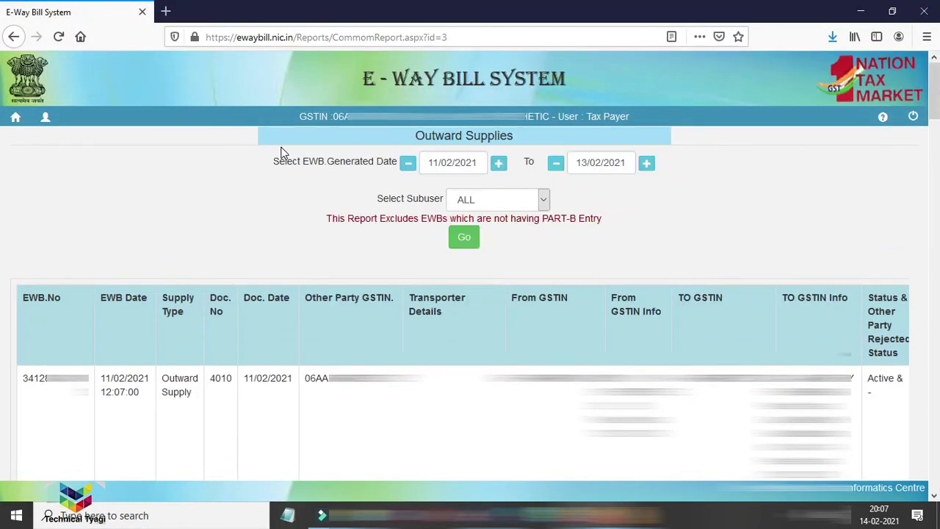
{"action": "left_click", "coordinate": [17, 119]}
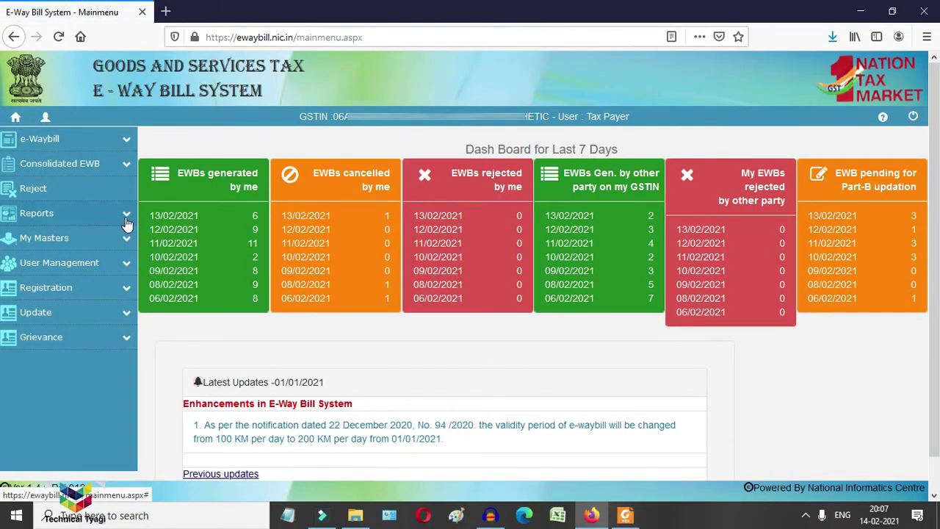
{"action": "left_click", "coordinate": [127, 217]}
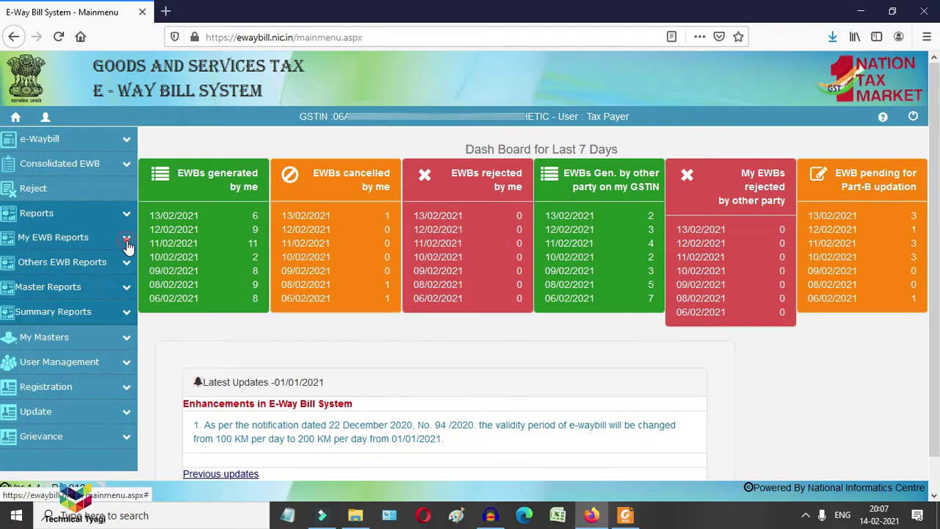
{"action": "left_click", "coordinate": [126, 240]}
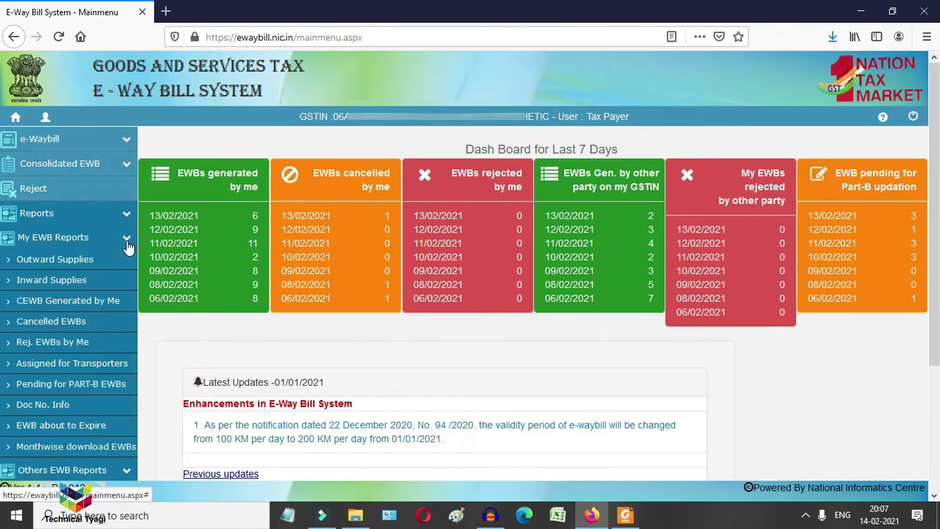
{"action": "left_click", "coordinate": [67, 283]}
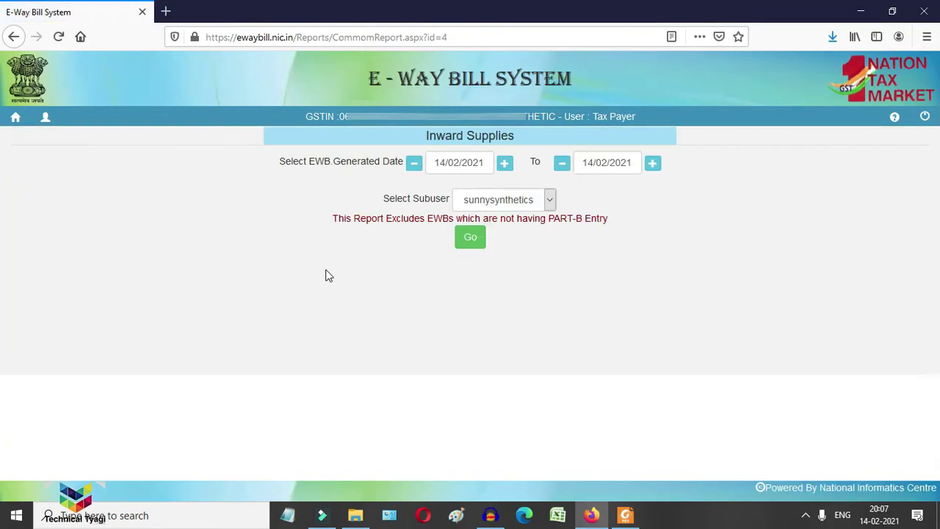
Step: Set the Inward Supplies report's EWB generated date range from 08/02/2021 to 11/02/2021
{"action": "left_click", "coordinate": [453, 171]}
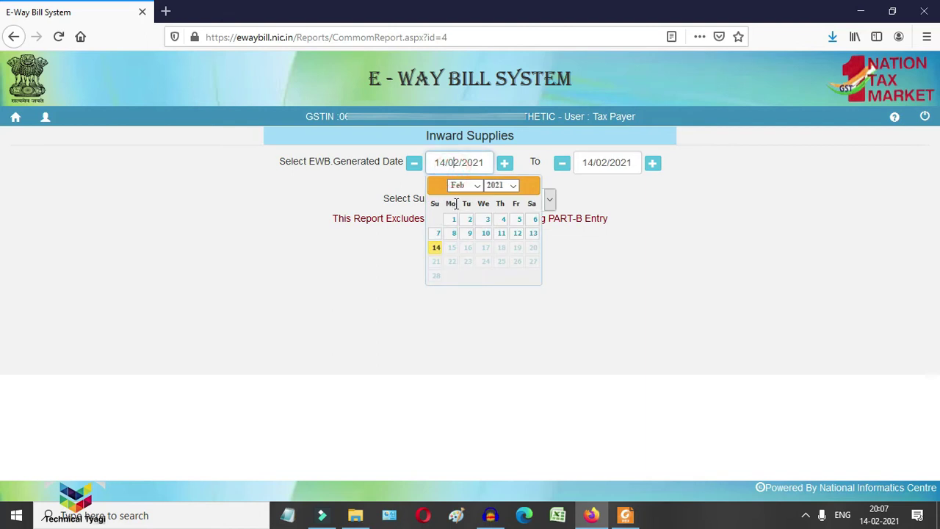
{"action": "left_click", "coordinate": [453, 234]}
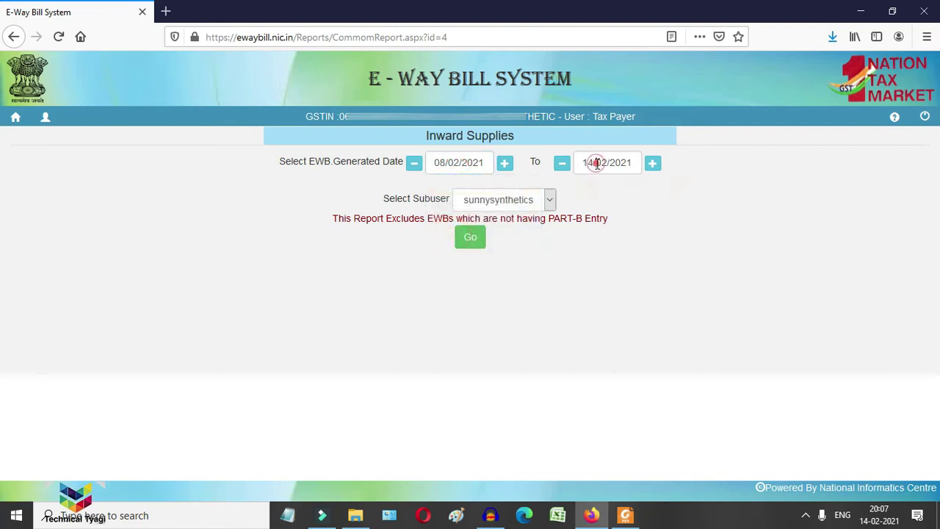
{"action": "left_click", "coordinate": [597, 163]}
{"action": "left_click", "coordinate": [649, 235]}
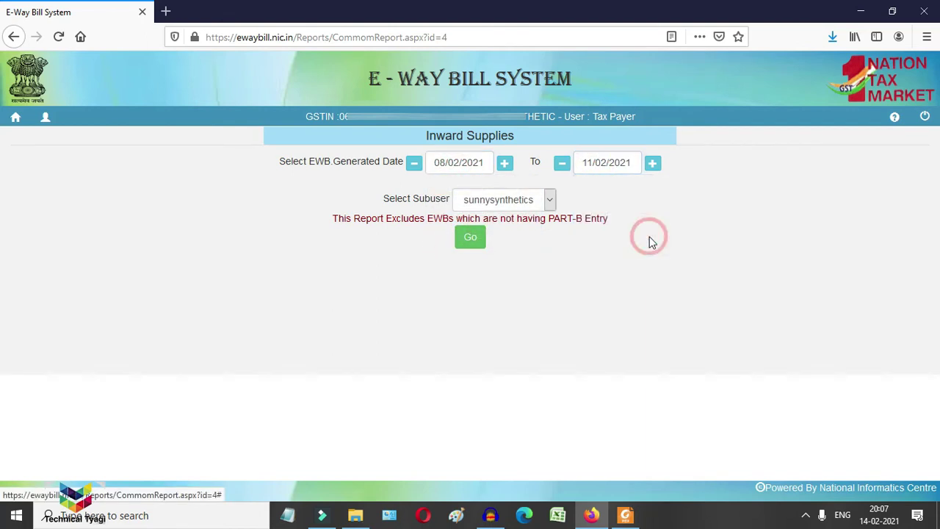
Step: Generate the Inward Supplies report for the chosen dates and examine its rows and columns
{"action": "left_click", "coordinate": [473, 244]}
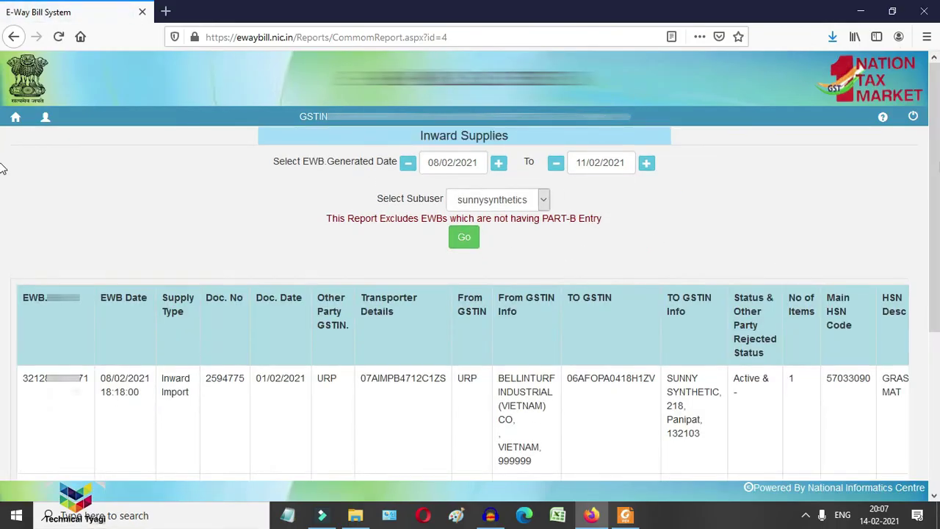
{"action": "scroll", "coordinate": [2, 210], "scroll_direction": "down", "scroll_amount": 3}
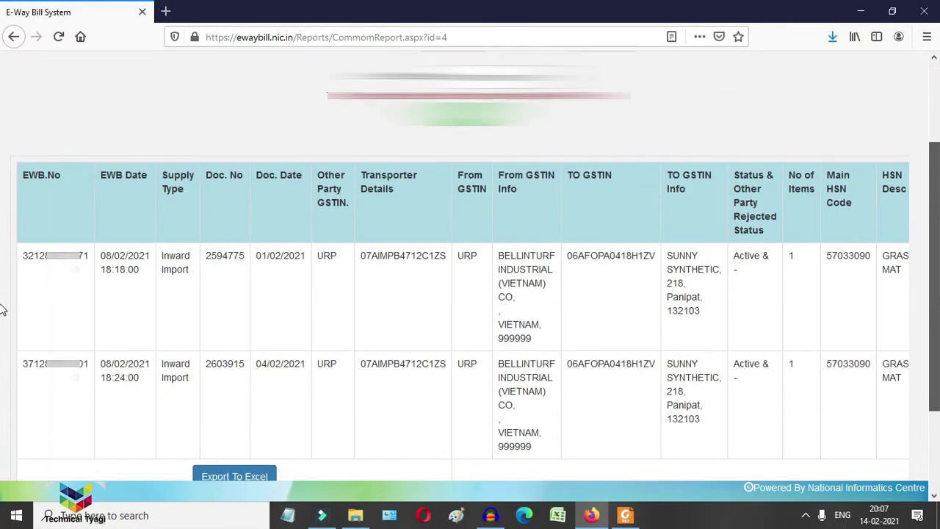
{"action": "scroll", "coordinate": [2, 316], "scroll_direction": "down", "scroll_amount": 1}
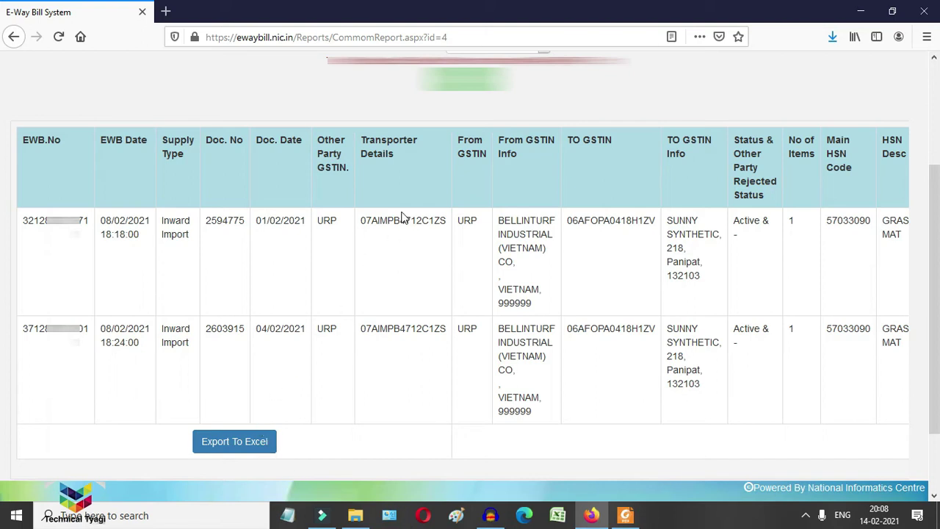
{"action": "scroll", "coordinate": [385, 342], "scroll_direction": "down", "scroll_amount": 1}
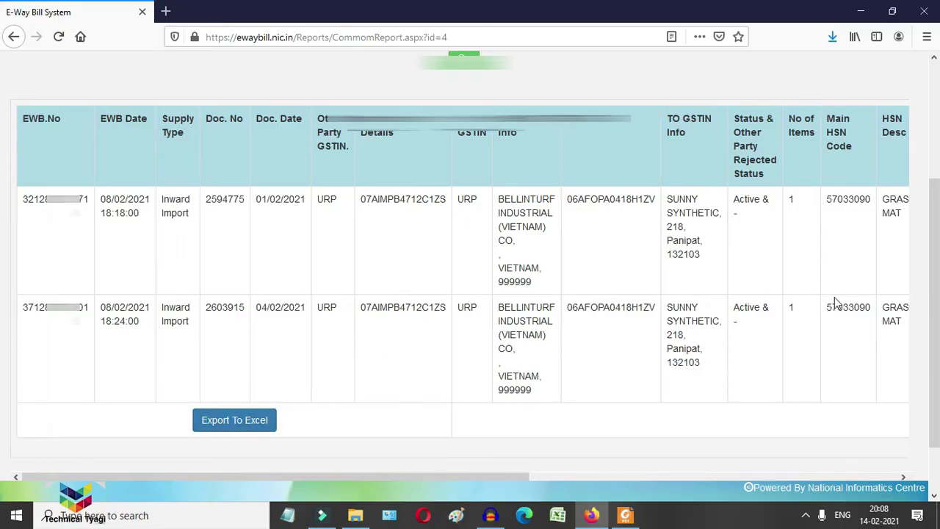
{"action": "scroll", "coordinate": [4, 220], "scroll_direction": "up", "scroll_amount": 5}
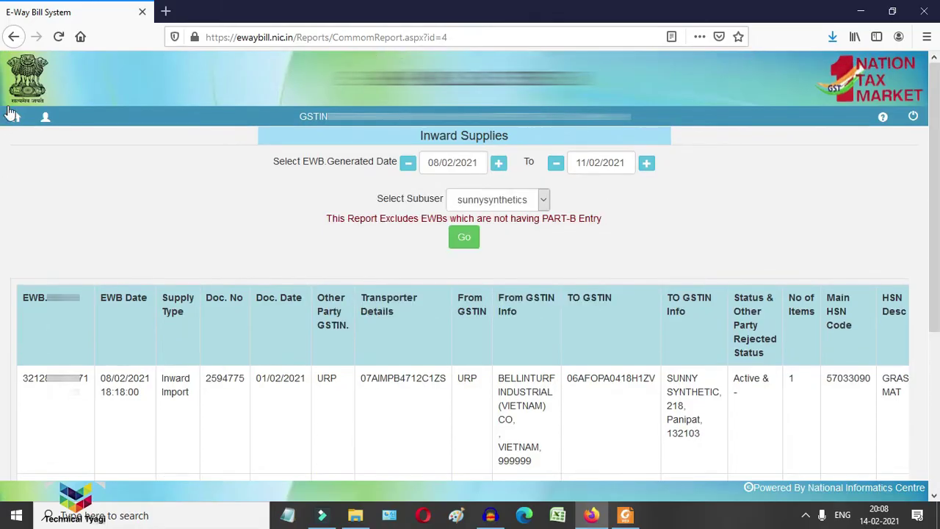
Step: Return to the E-Way Bill main menu and open the Cancelled EWBs report under My EWB Reports
{"action": "left_click", "coordinate": [16, 119]}
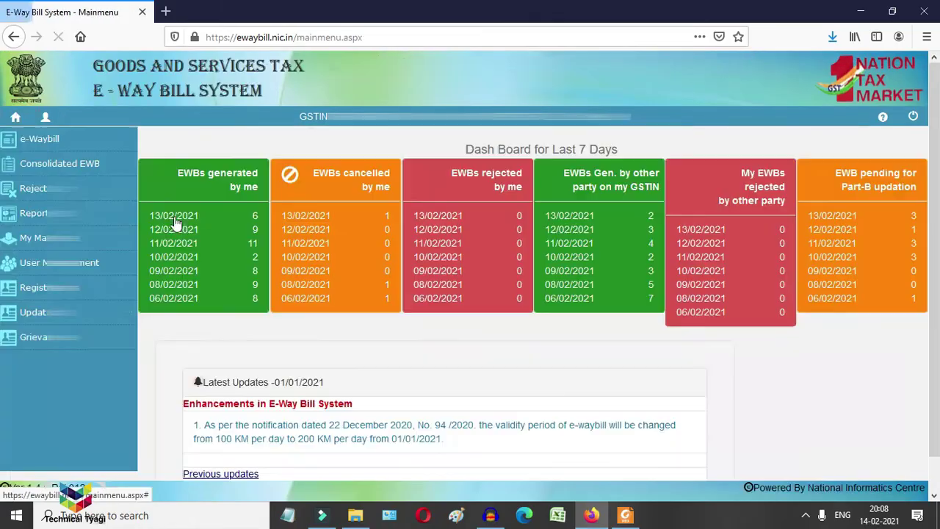
{"action": "left_click", "coordinate": [125, 213]}
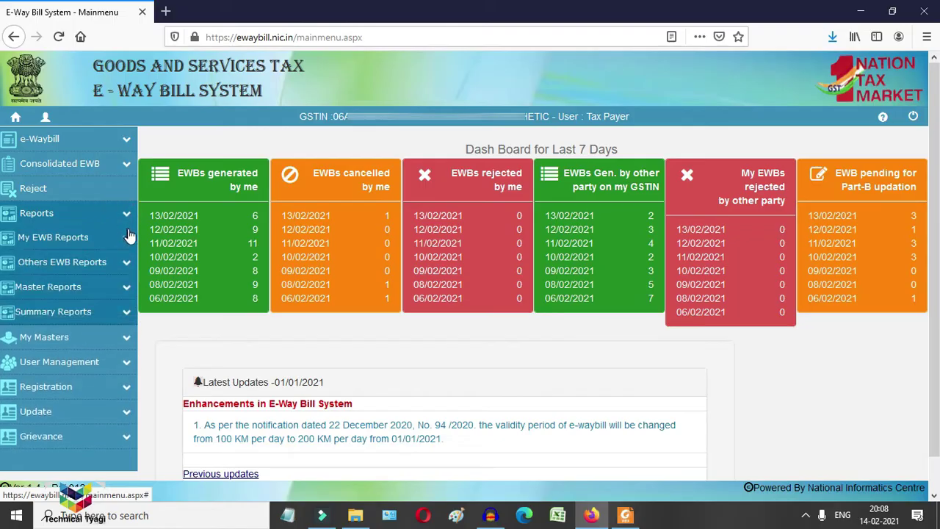
{"action": "left_click", "coordinate": [129, 243]}
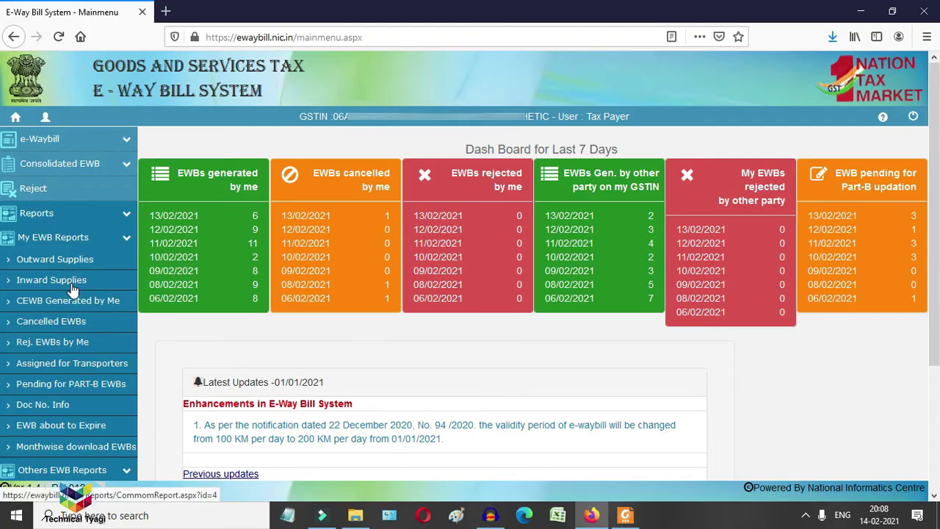
{"action": "left_click", "coordinate": [64, 328]}
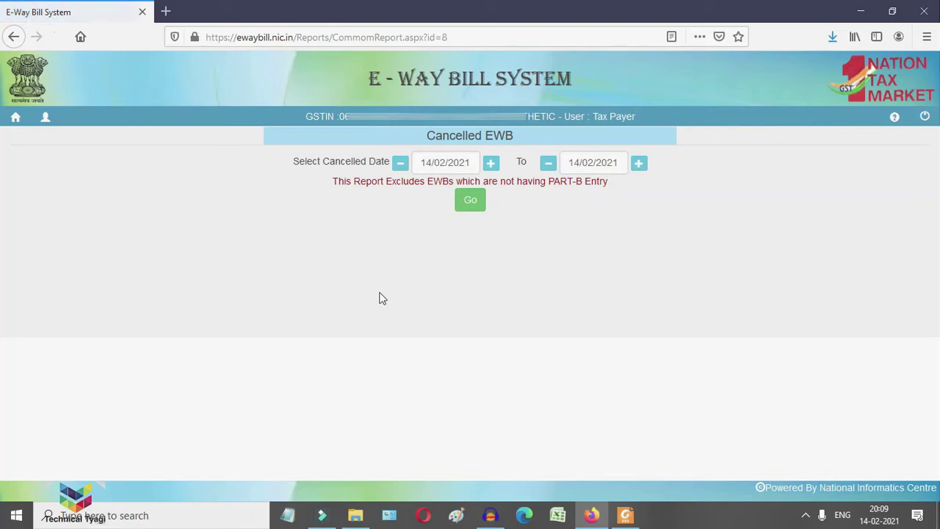
Step: Generate the Cancelled EWB report for cancelled dates from 01/02/2021 to 05/02/2021
{"action": "left_click", "coordinate": [464, 192]}
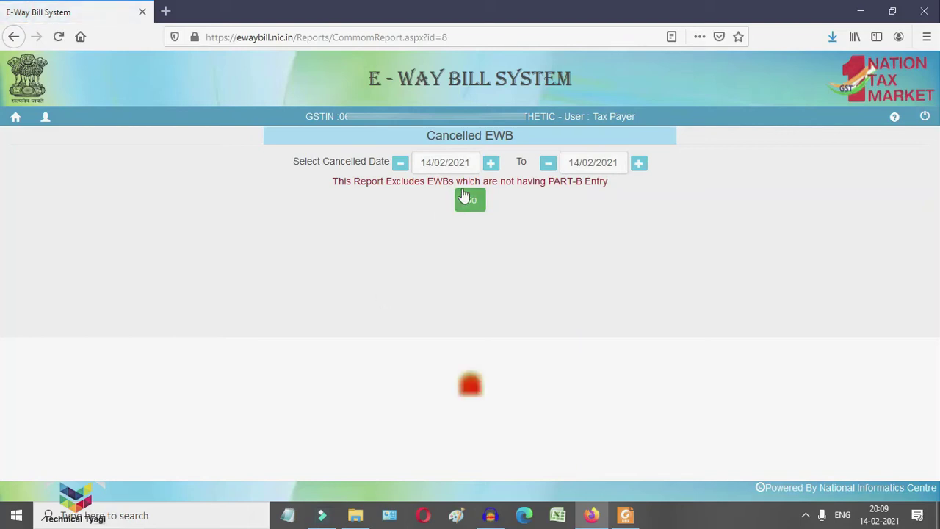
{"action": "left_click", "coordinate": [430, 162]}
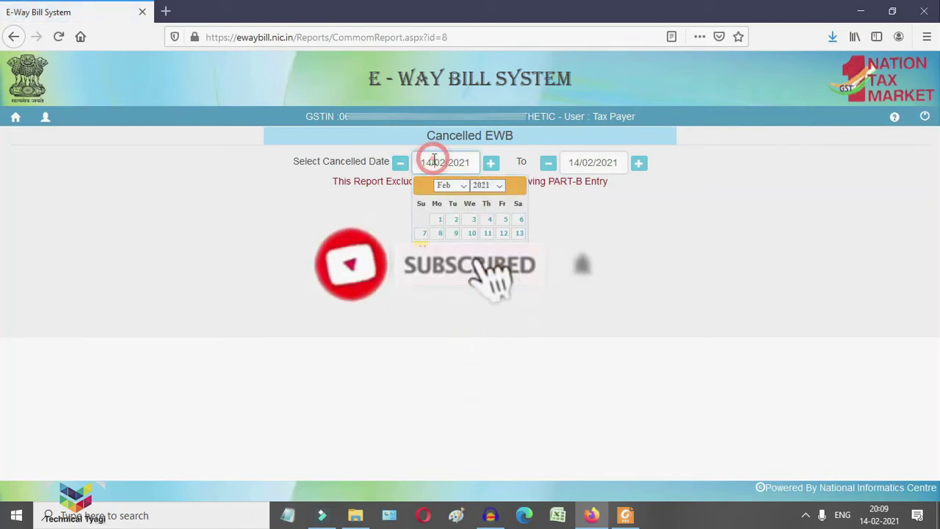
{"action": "left_click", "coordinate": [440, 219]}
{"action": "left_click", "coordinate": [595, 158]}
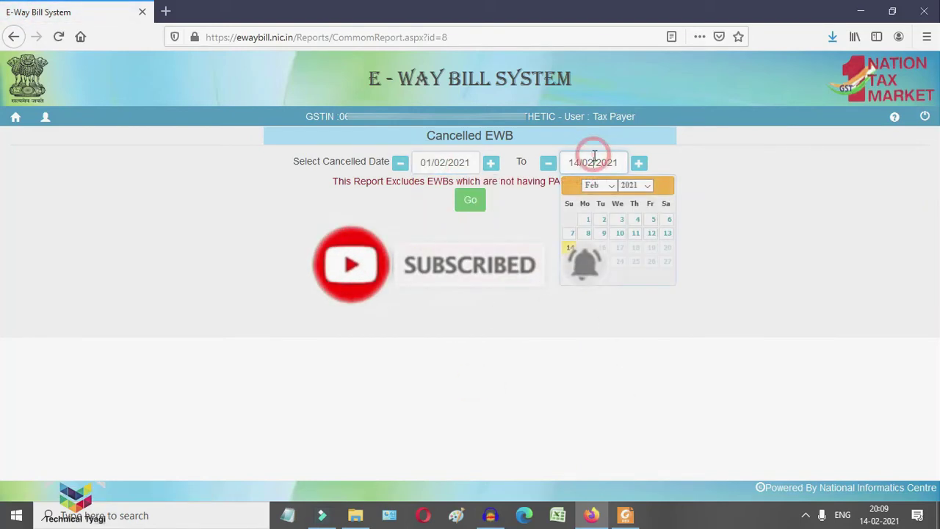
{"action": "left_click", "coordinate": [651, 220]}
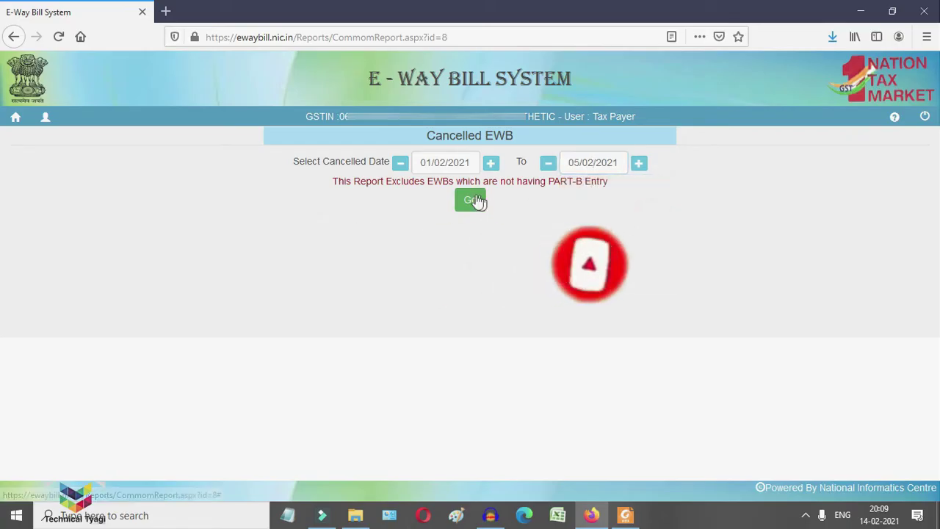
{"action": "left_click", "coordinate": [473, 201]}
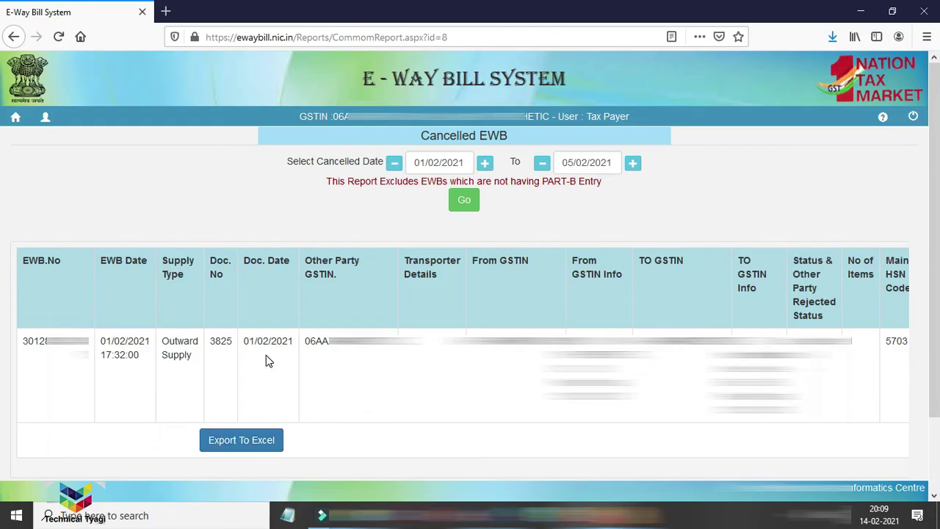
Step: Return to the E-Way Bill main menu and open the Pending for PART-B EWBs report under My EWB Reports
{"action": "left_click", "coordinate": [15, 120]}
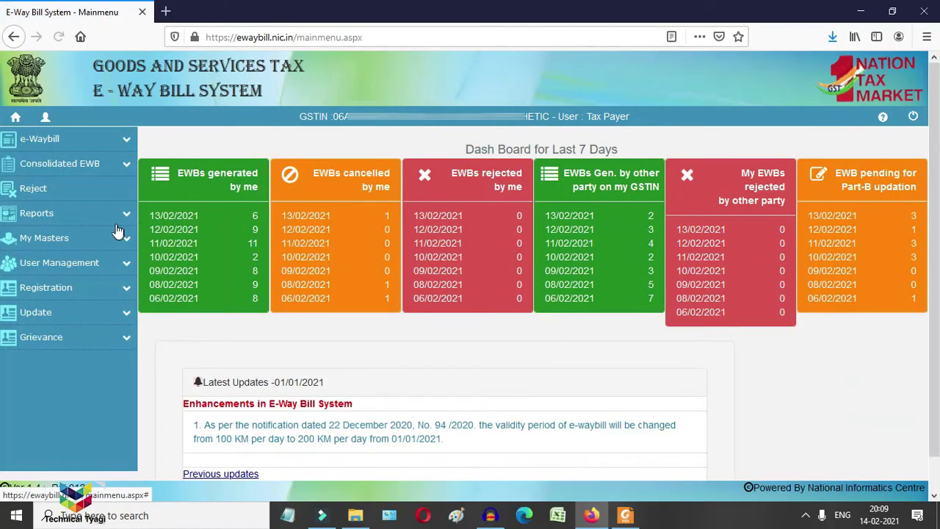
{"action": "left_click", "coordinate": [126, 220]}
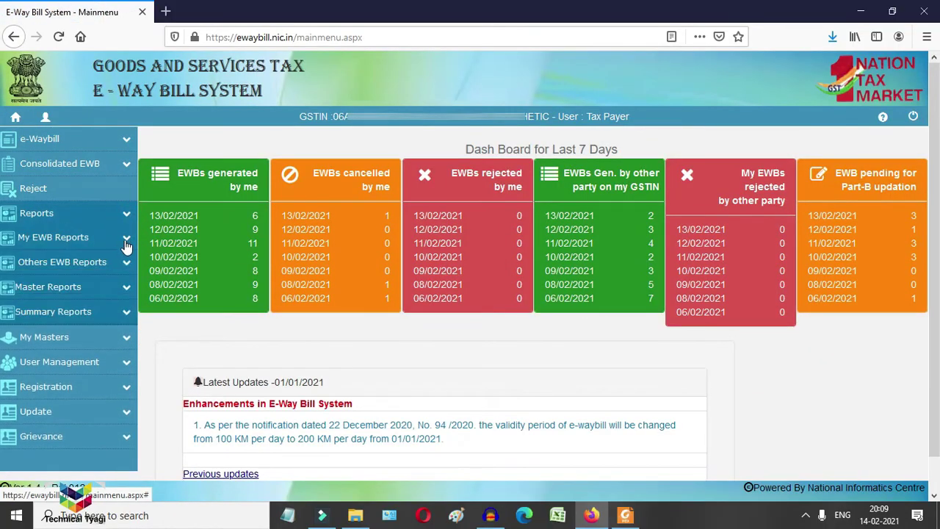
{"action": "left_click", "coordinate": [125, 242]}
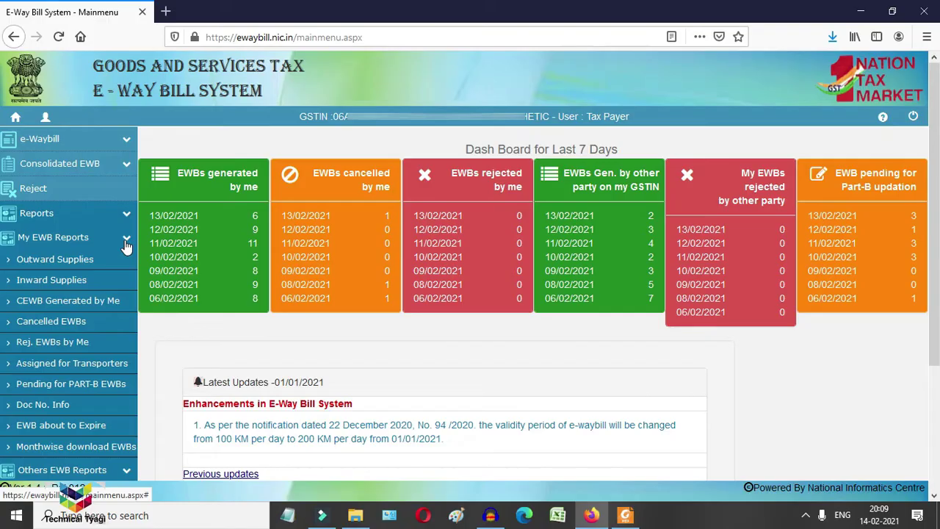
{"action": "left_click", "coordinate": [72, 388]}
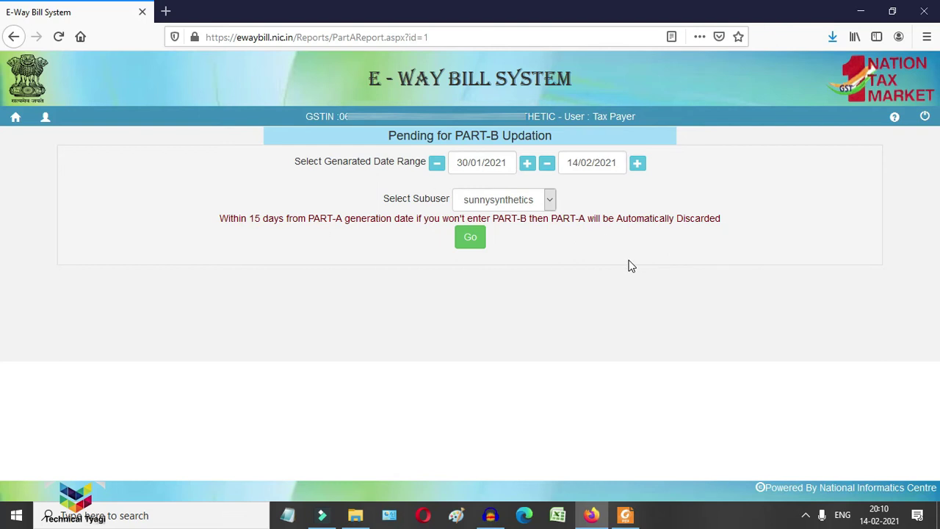
Step: Set the Pending for PART-B Updation report's generated date range from 01/02/2021 to 13/02/2021
{"action": "left_click", "coordinate": [482, 163]}
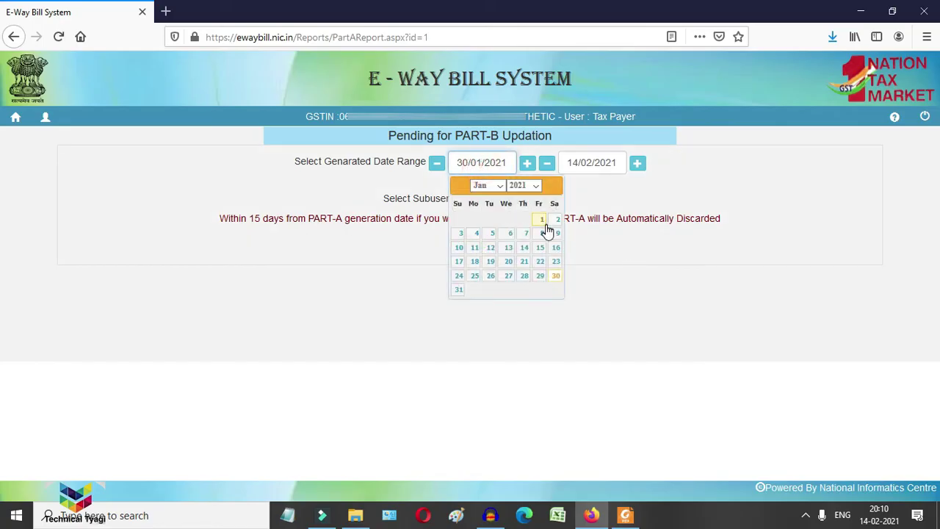
{"action": "left_click", "coordinate": [489, 186]}
{"action": "left_click", "coordinate": [481, 214]}
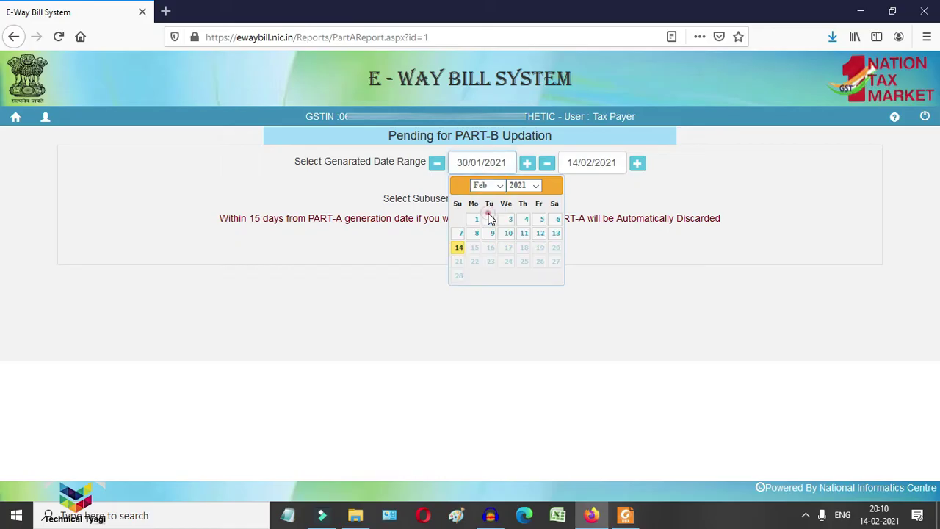
{"action": "left_click", "coordinate": [491, 218]}
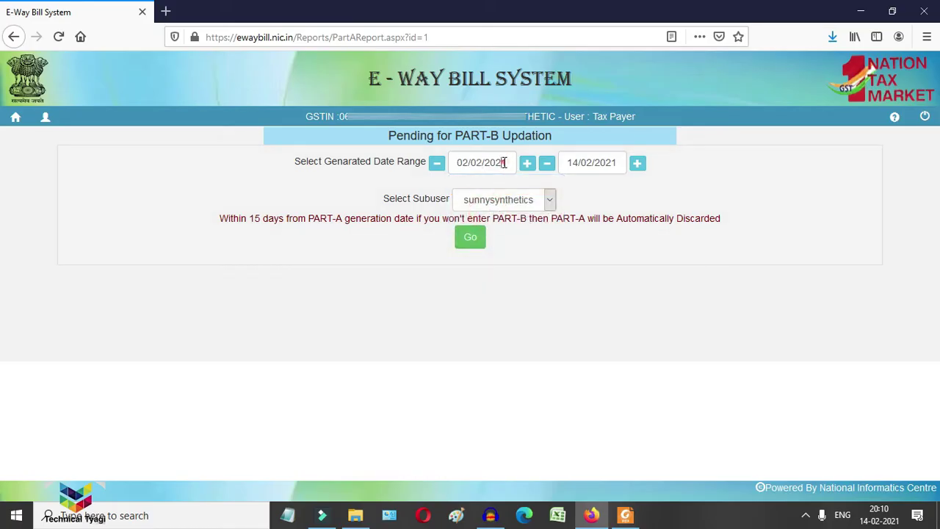
{"action": "left_click", "coordinate": [504, 162]}
{"action": "left_click", "coordinate": [478, 220]}
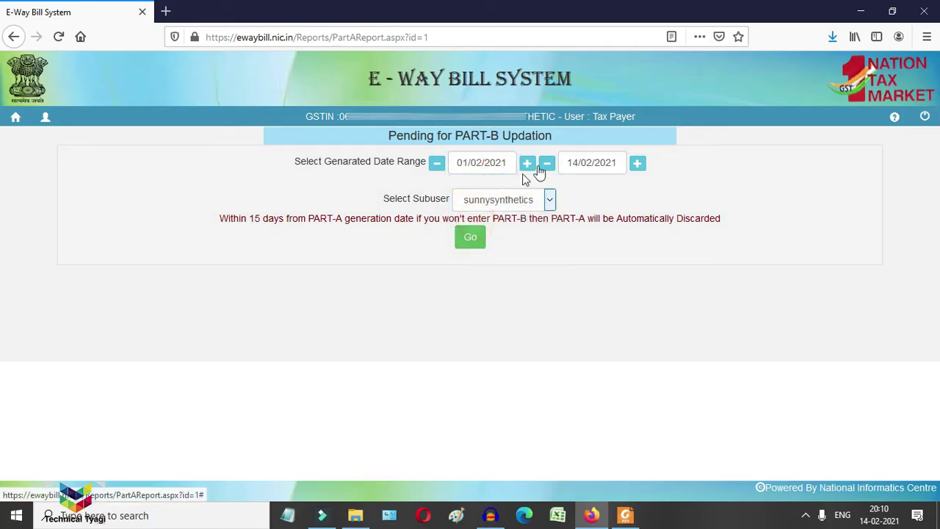
{"action": "left_click", "coordinate": [586, 162]}
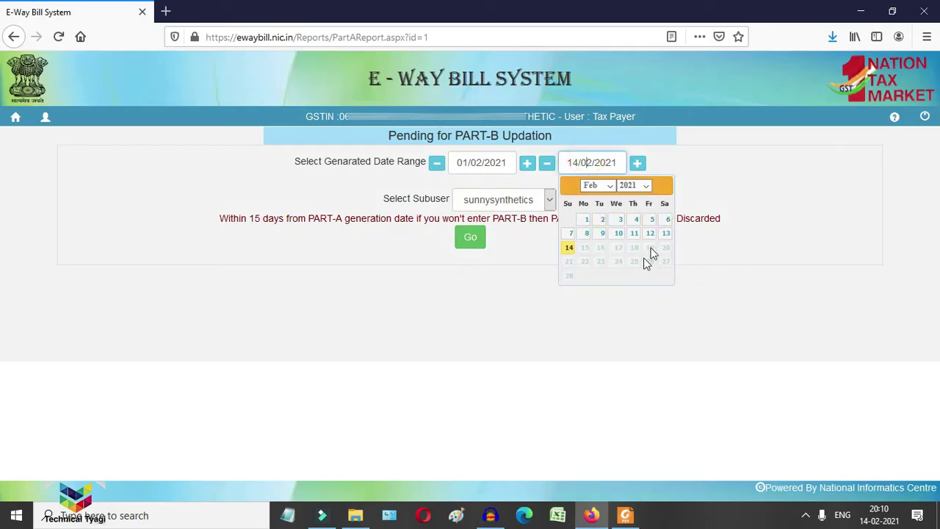
{"action": "left_click", "coordinate": [665, 234]}
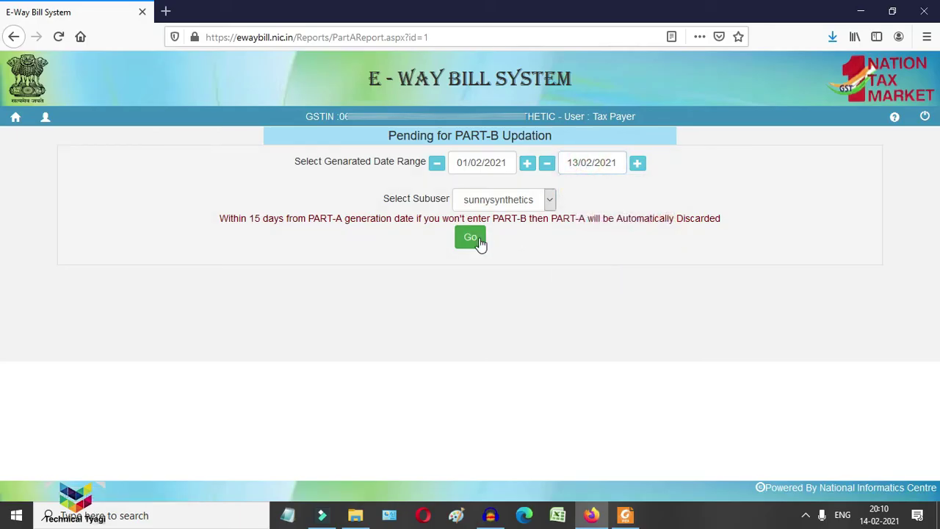
Step: Generate the Pending for PART-B Updation report and examine its e-way bill rows through to the last one
{"action": "left_click", "coordinate": [471, 237]}
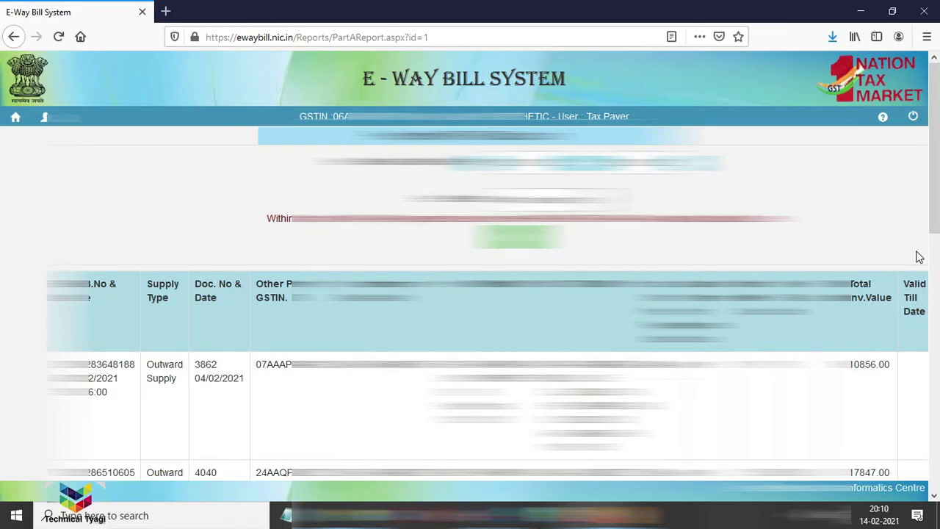
{"action": "scroll", "coordinate": [3, 253], "scroll_direction": "down", "scroll_amount": 1}
{"action": "scroll", "coordinate": [2, 253], "scroll_direction": "down", "scroll_amount": 5}
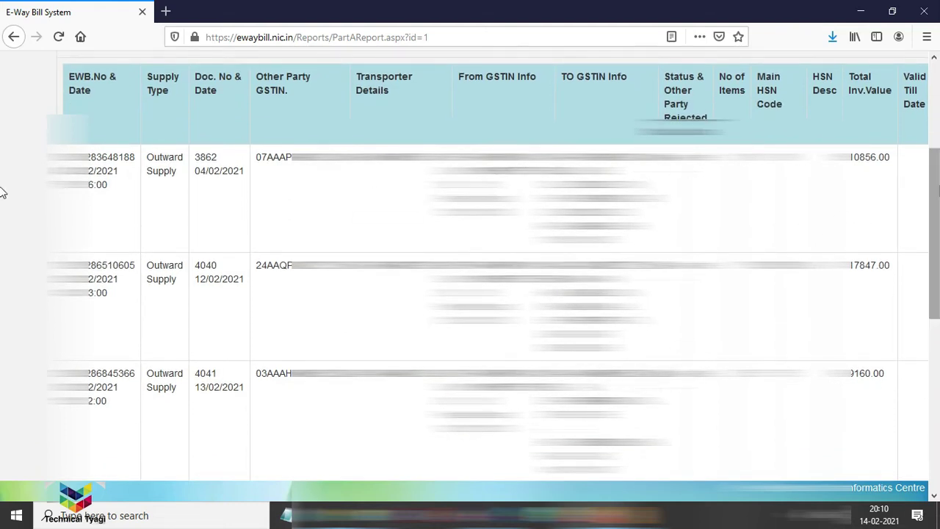
{"action": "scroll", "coordinate": [3, 227], "scroll_direction": "down", "scroll_amount": 10}
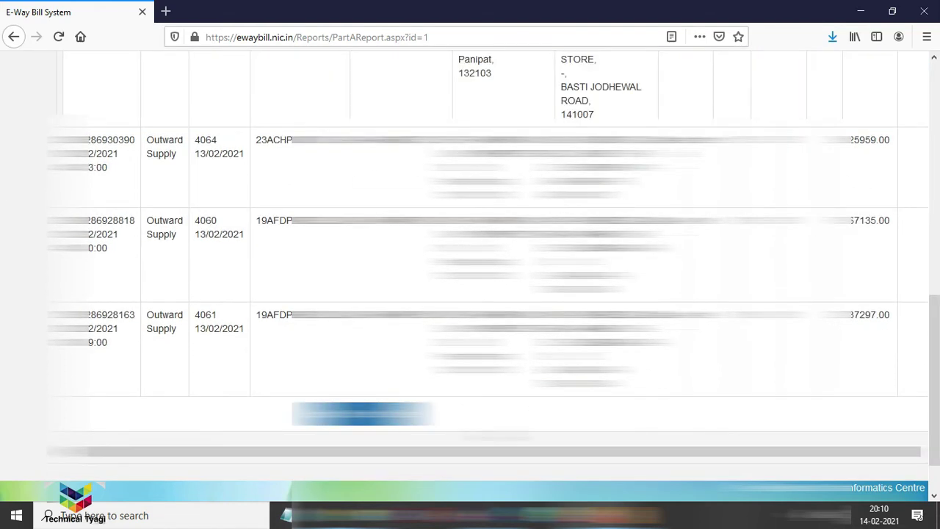
{"action": "scroll", "coordinate": [896, 147], "scroll_direction": "up", "scroll_amount": 10}
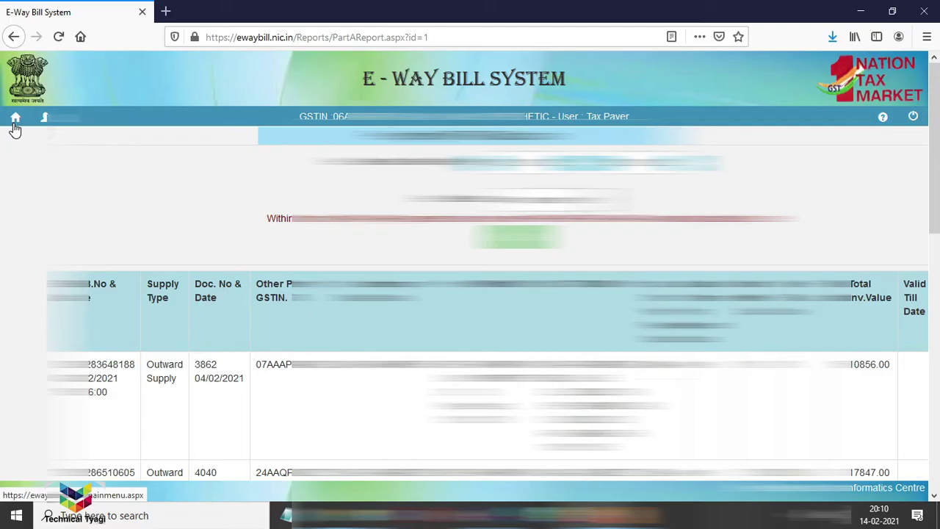
Step: Return to the main menu, try to open Monthwise download EWBs under My EWB Reports and dismiss the availability notice
{"action": "left_click", "coordinate": [14, 122]}
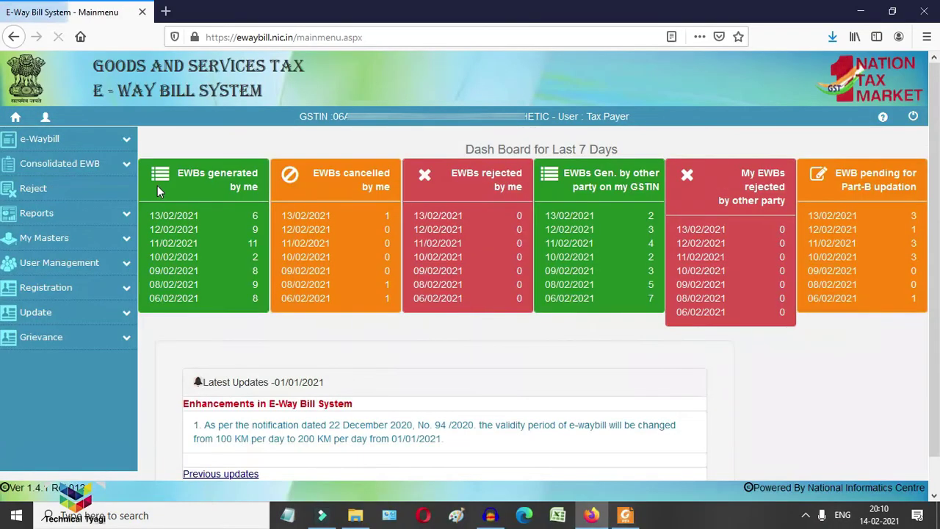
{"action": "left_click", "coordinate": [121, 215]}
{"action": "left_click", "coordinate": [126, 239]}
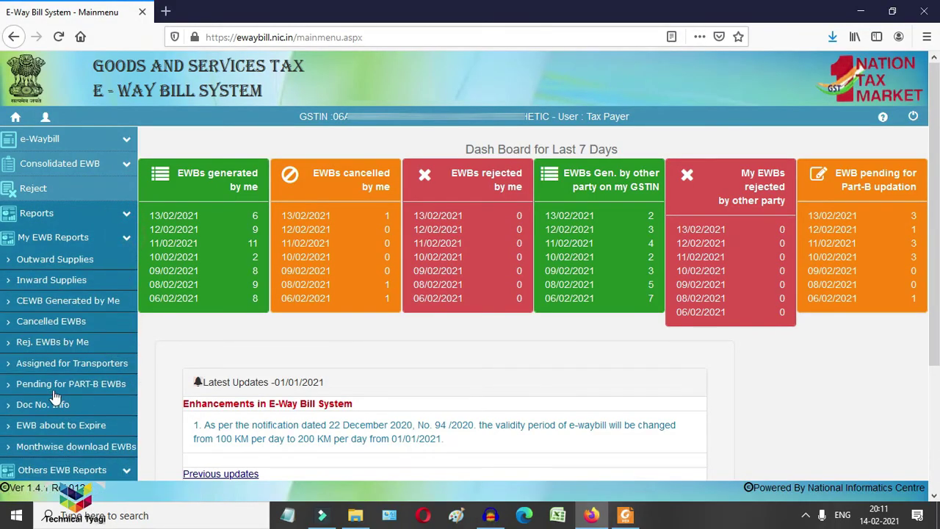
{"action": "left_click", "coordinate": [93, 448]}
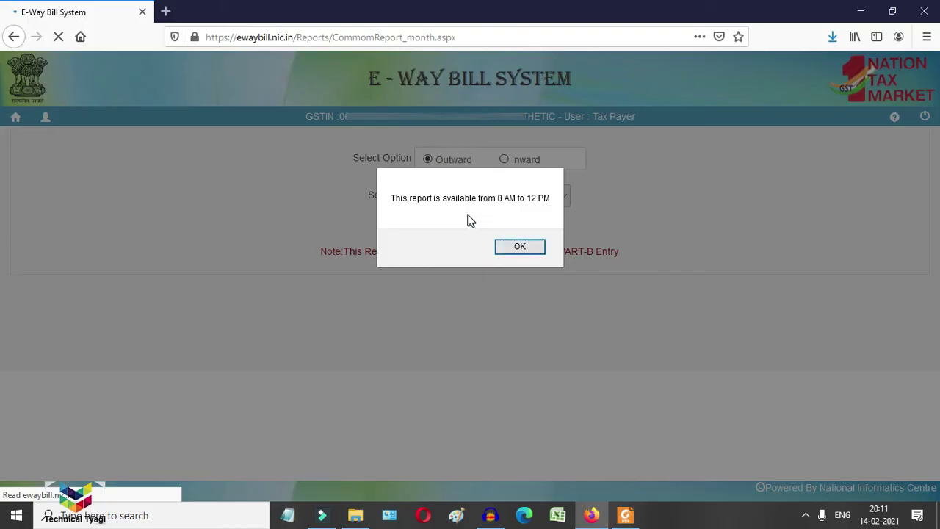
{"action": "left_click", "coordinate": [502, 250]}
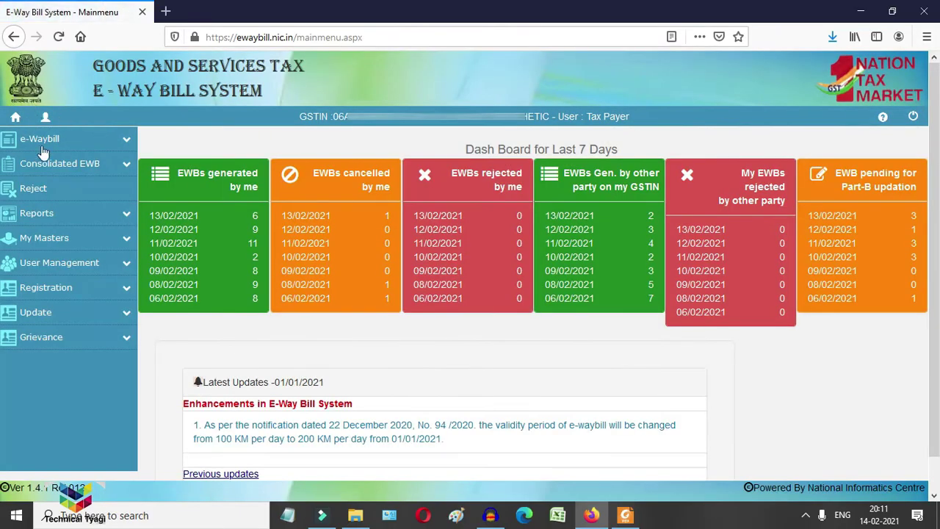
Step: Open the Generated by Others report under Others EWB Reports
{"action": "left_click", "coordinate": [126, 215]}
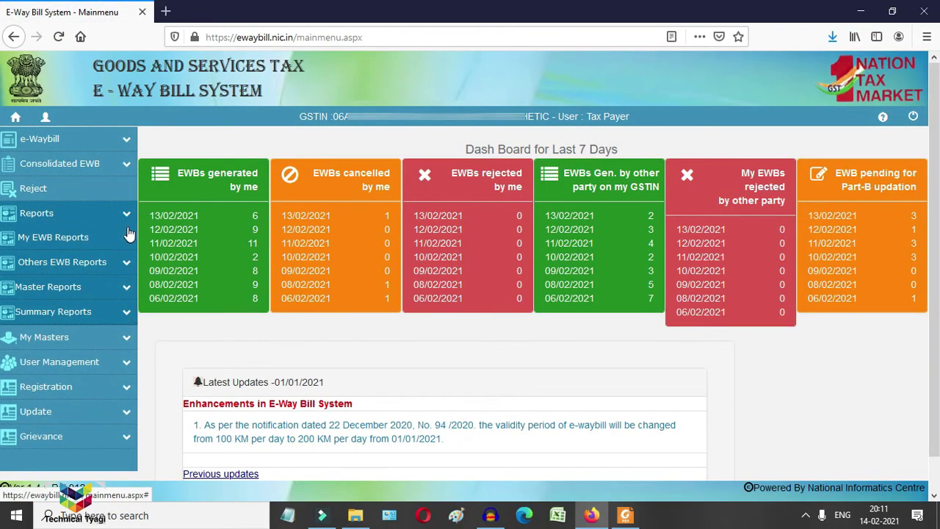
{"action": "left_click", "coordinate": [126, 241]}
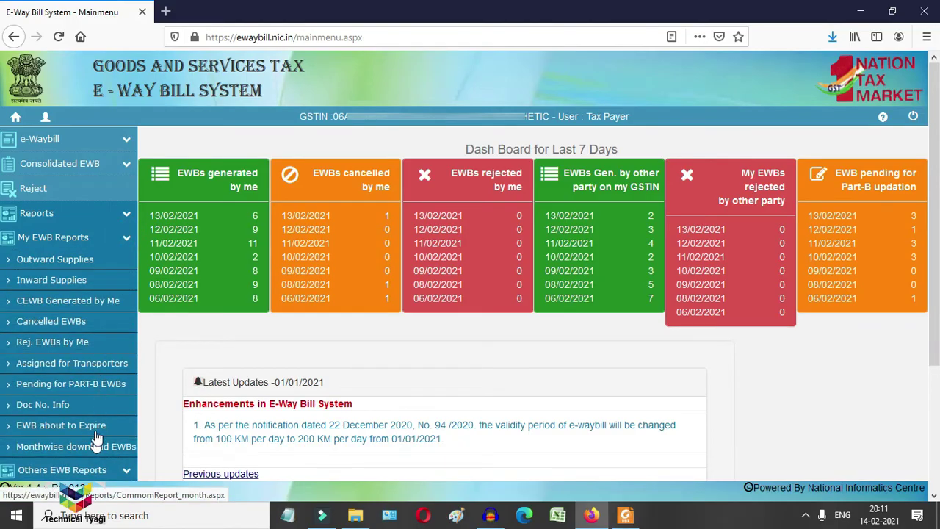
{"action": "left_click", "coordinate": [126, 240]}
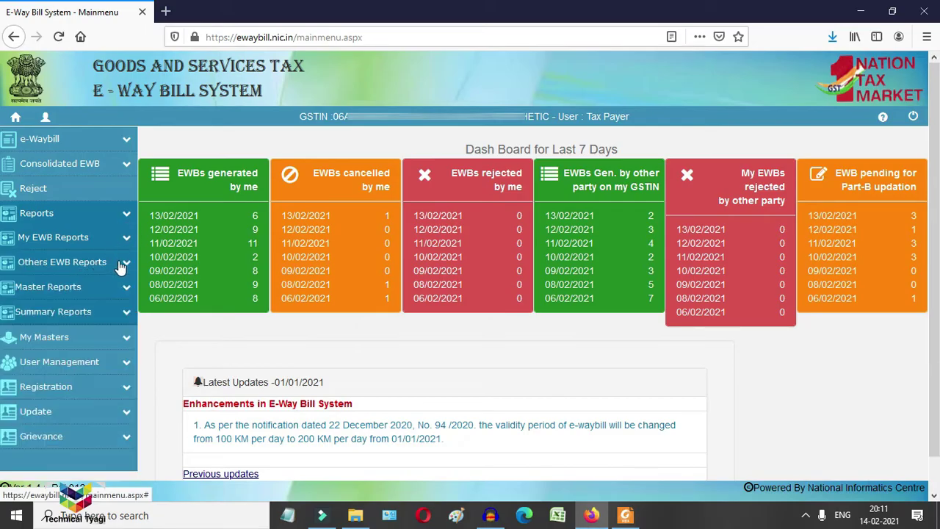
{"action": "left_click", "coordinate": [127, 266]}
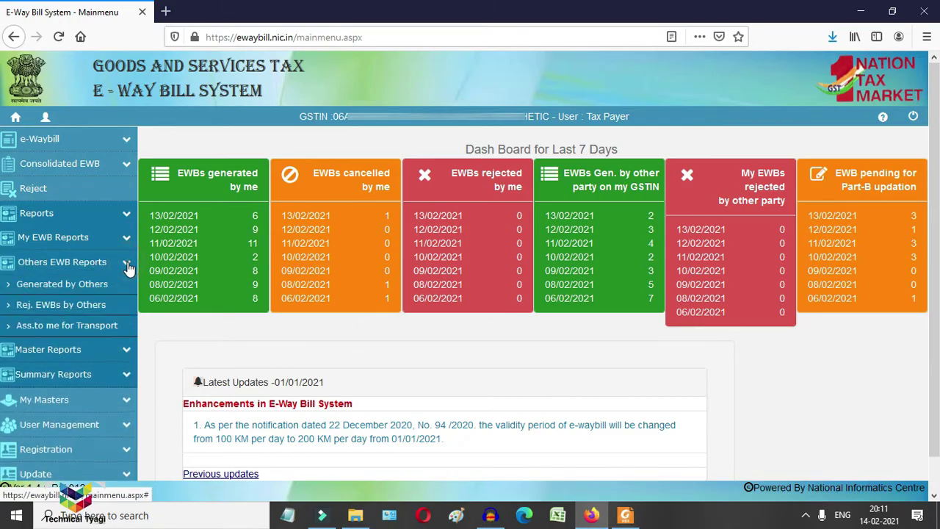
{"action": "left_click", "coordinate": [63, 287]}
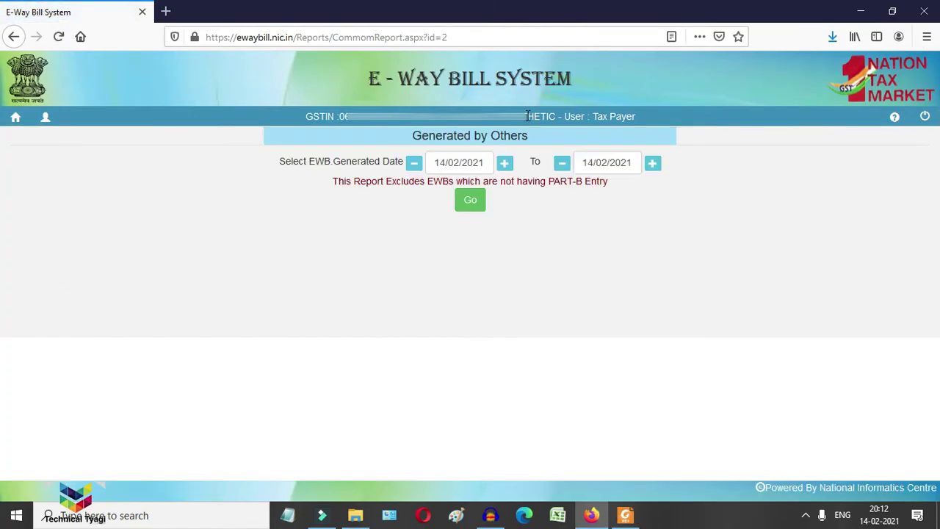
Step: Generate the Generated by Others report for EWB dates 11/02/2021 to 13/02/2021 and look over its rows
{"action": "left_click", "coordinate": [474, 163]}
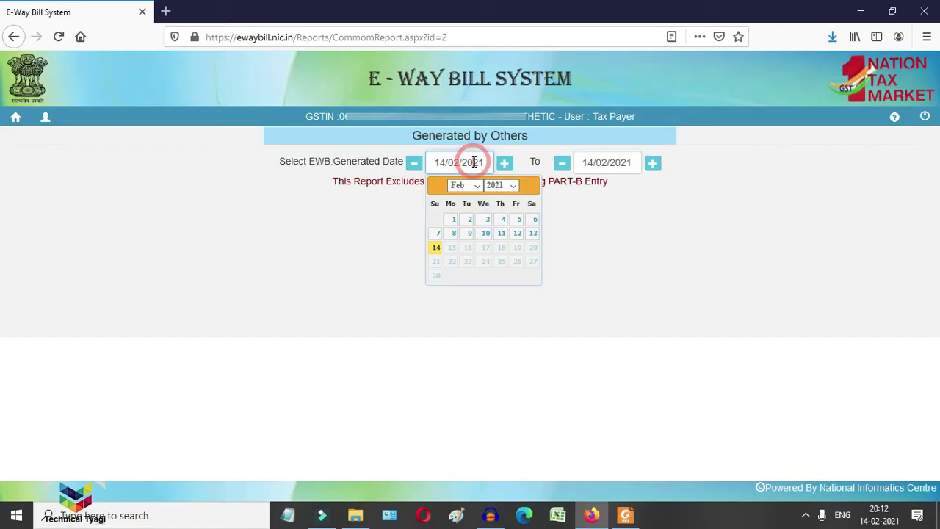
{"action": "left_click", "coordinate": [501, 234]}
{"action": "left_click", "coordinate": [598, 162]}
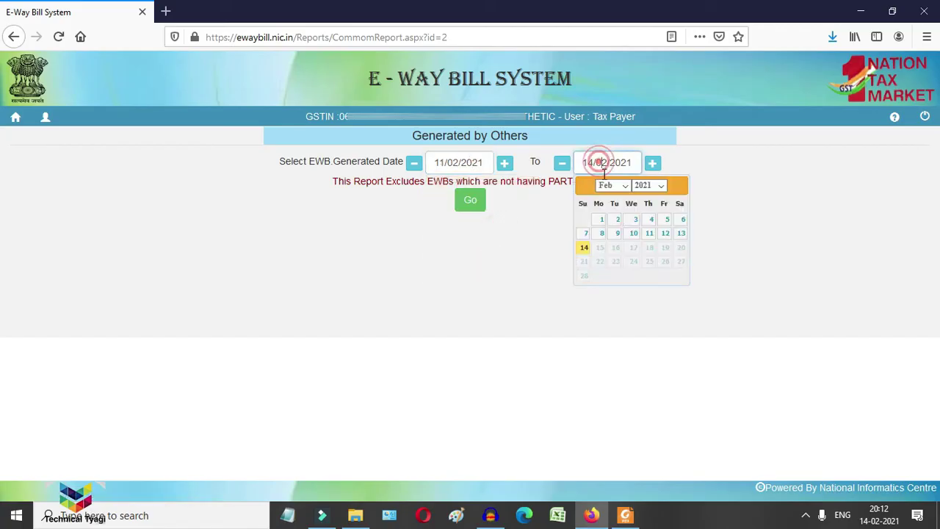
{"action": "left_click", "coordinate": [678, 235]}
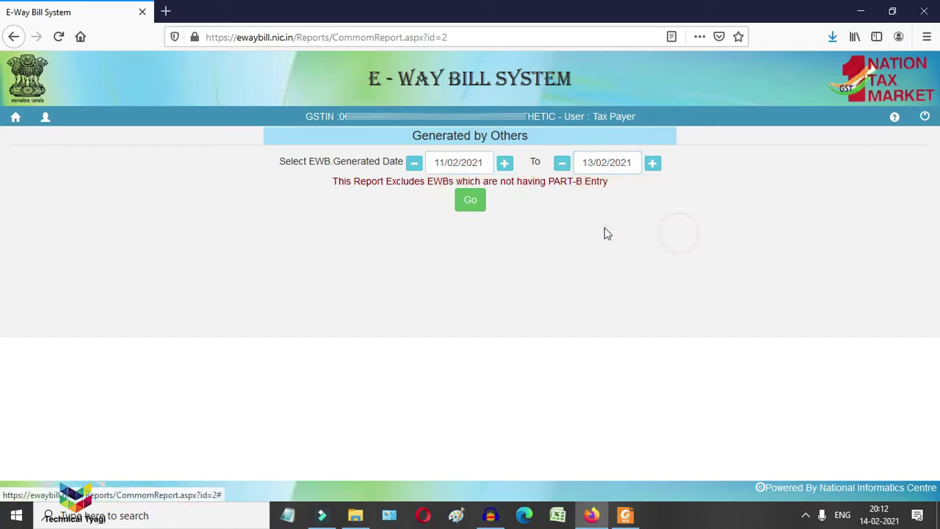
{"action": "left_click", "coordinate": [477, 208]}
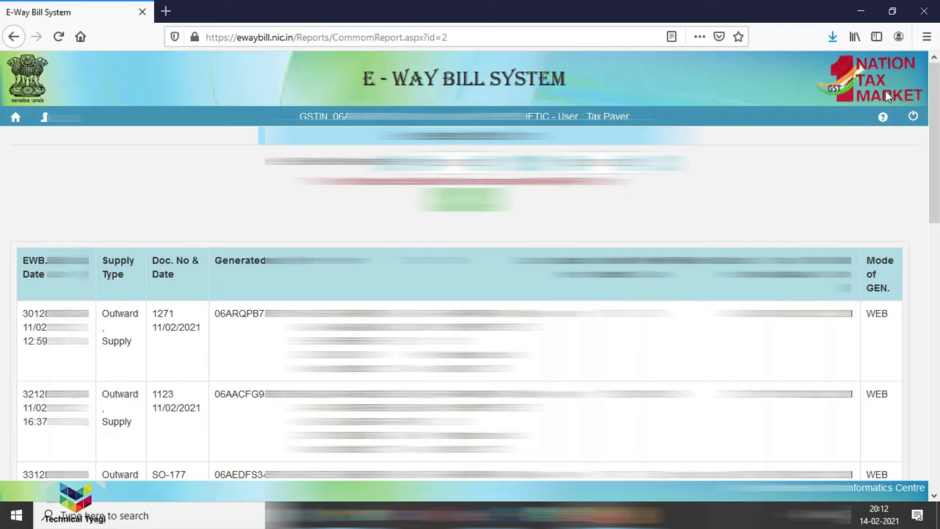
{"action": "left_click_drag", "start_coordinate": [936, 116], "coordinate": [936, 147]}
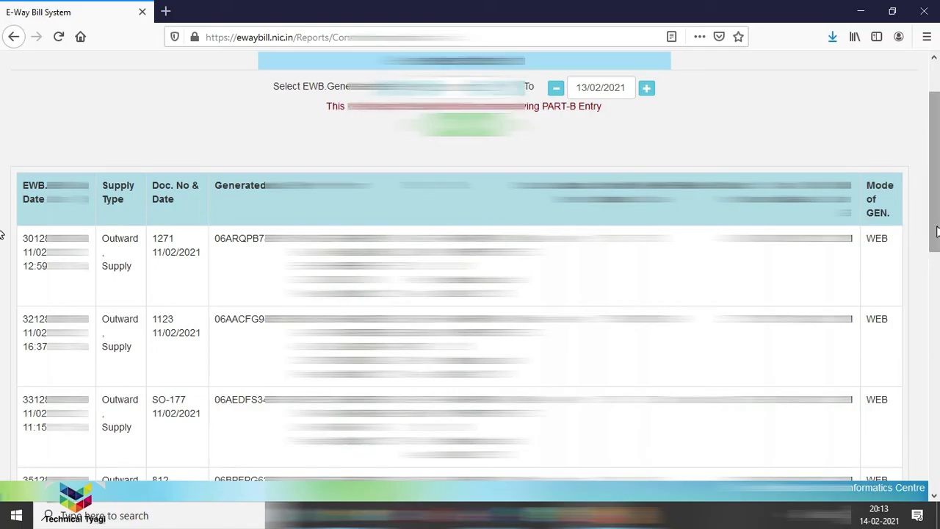
{"action": "scroll", "coordinate": [931, 177], "scroll_direction": "up", "scroll_amount": 2}
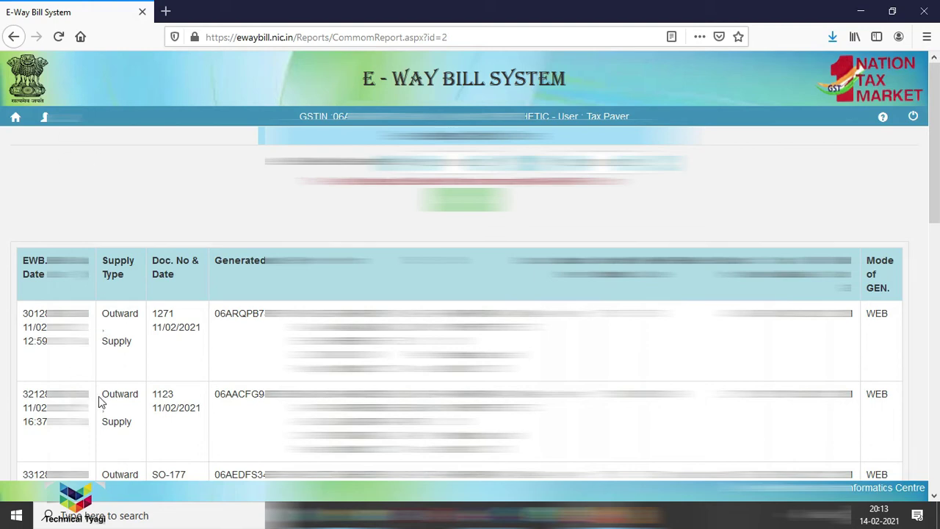
Step: Return to the main menu and open the My Masters report under Master Reports
{"action": "left_click", "coordinate": [16, 120]}
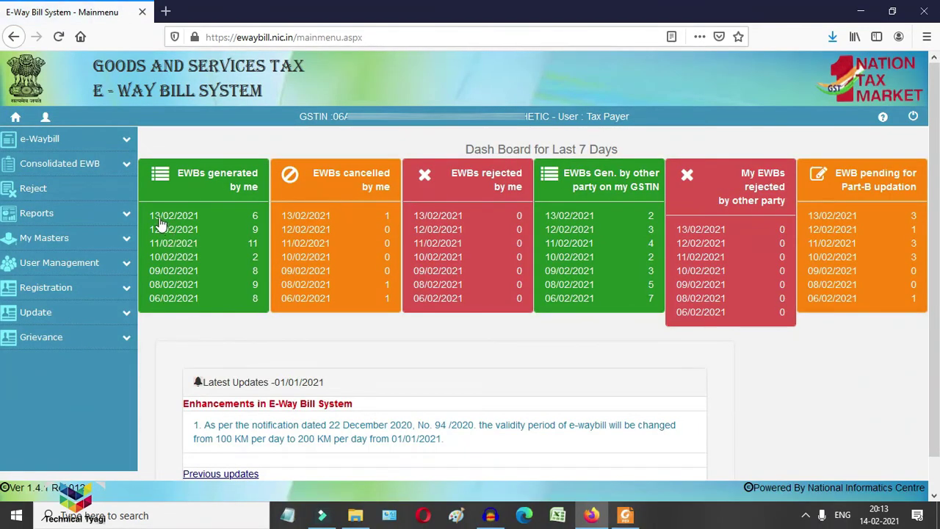
{"action": "left_click", "coordinate": [127, 218]}
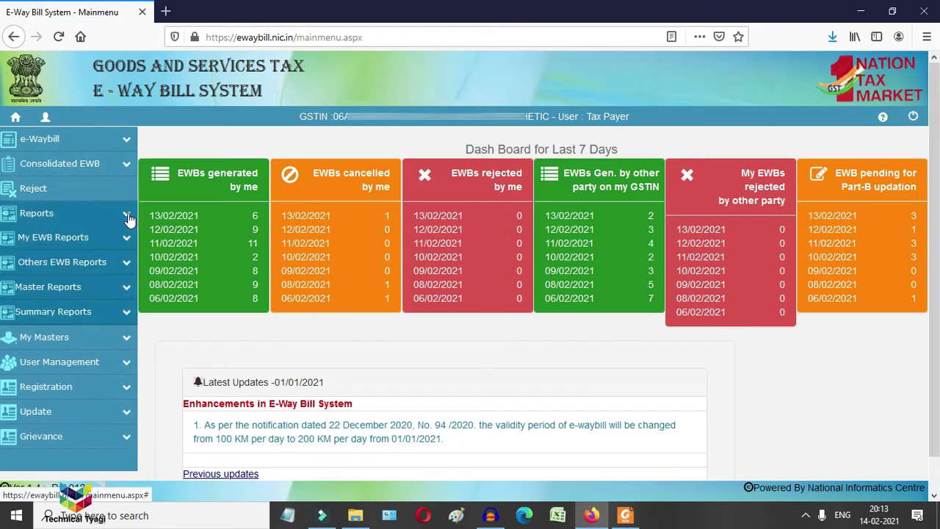
{"action": "left_click", "coordinate": [126, 267]}
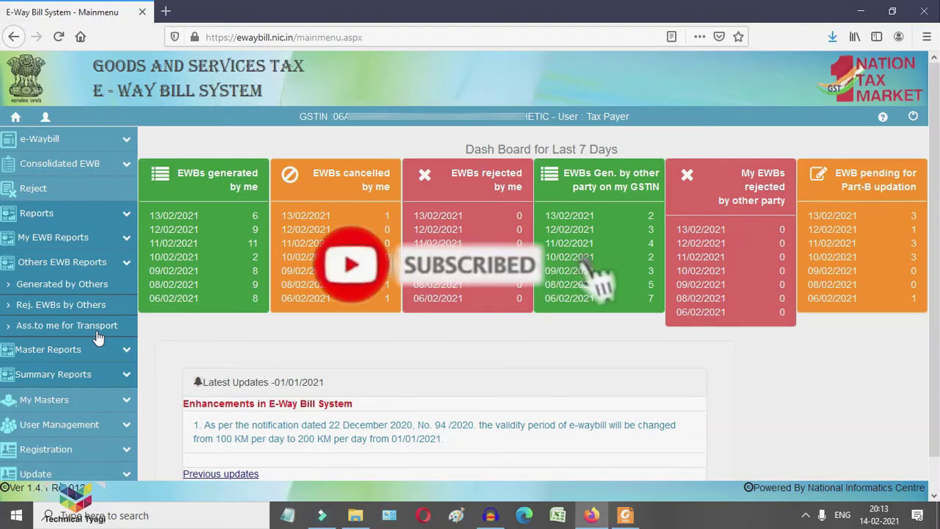
{"action": "left_click", "coordinate": [127, 265]}
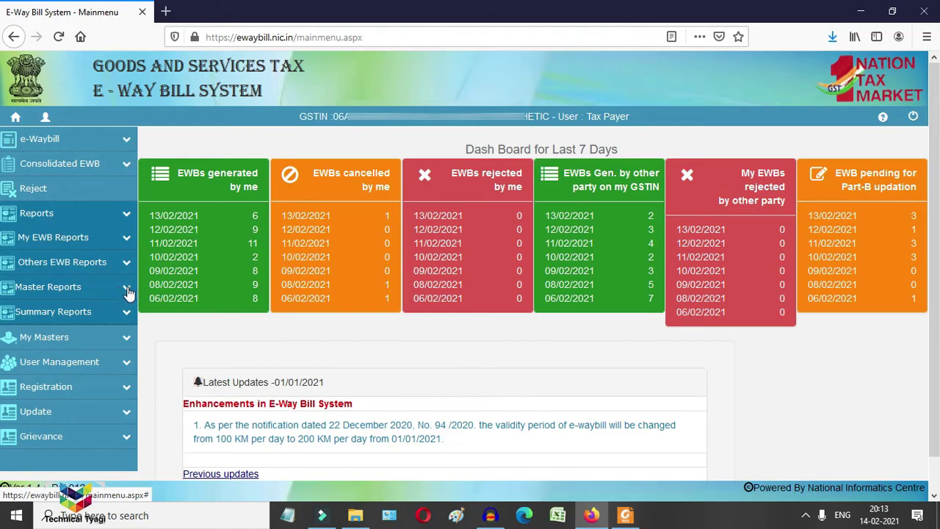
{"action": "left_click", "coordinate": [125, 291]}
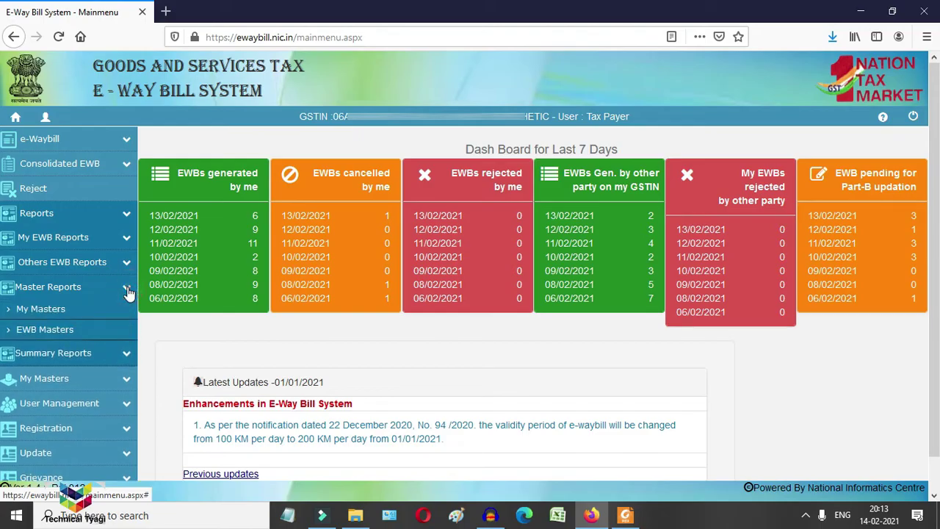
{"action": "left_click", "coordinate": [44, 308]}
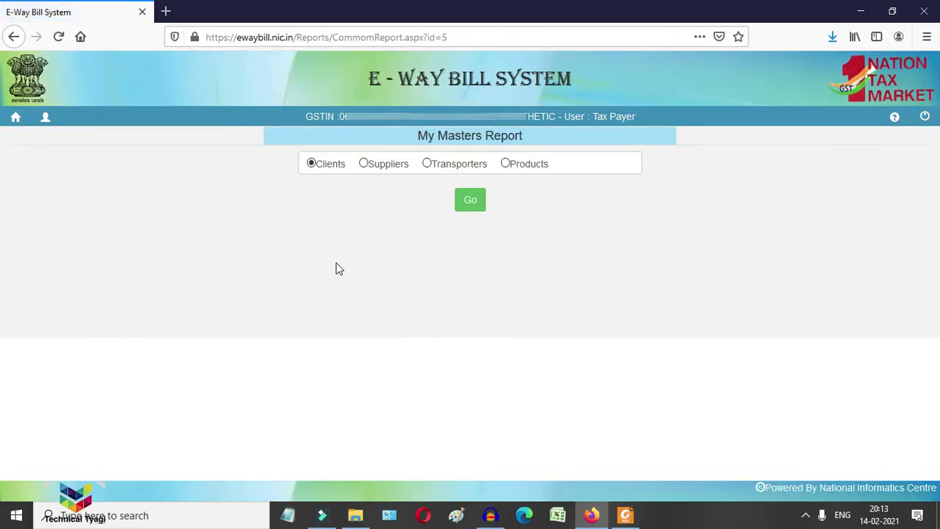
Step: Generate the My Masters Report for Clients and examine its rows through to the last one
{"action": "left_click", "coordinate": [477, 211]}
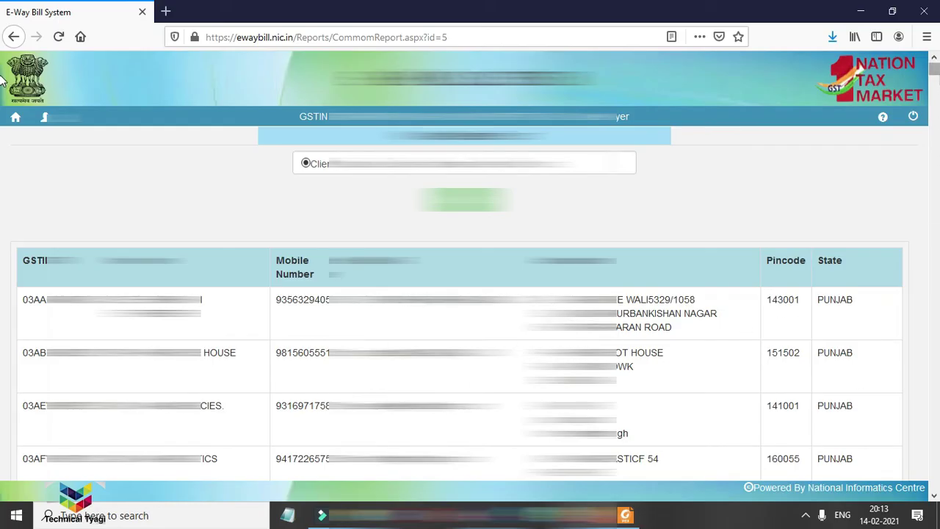
{"action": "scroll", "coordinate": [2, 86], "scroll_direction": "down", "scroll_amount": 3}
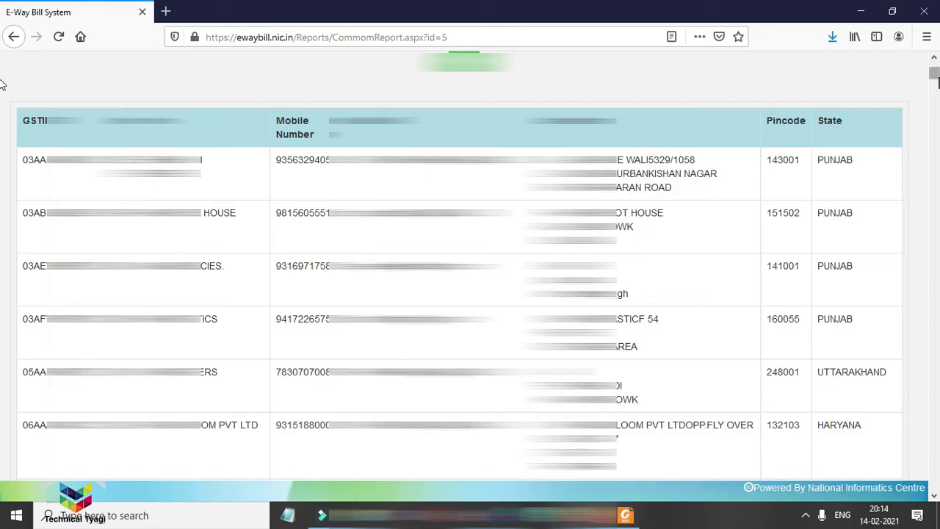
{"action": "scroll", "coordinate": [2, 86], "scroll_direction": "down", "scroll_amount": 10}
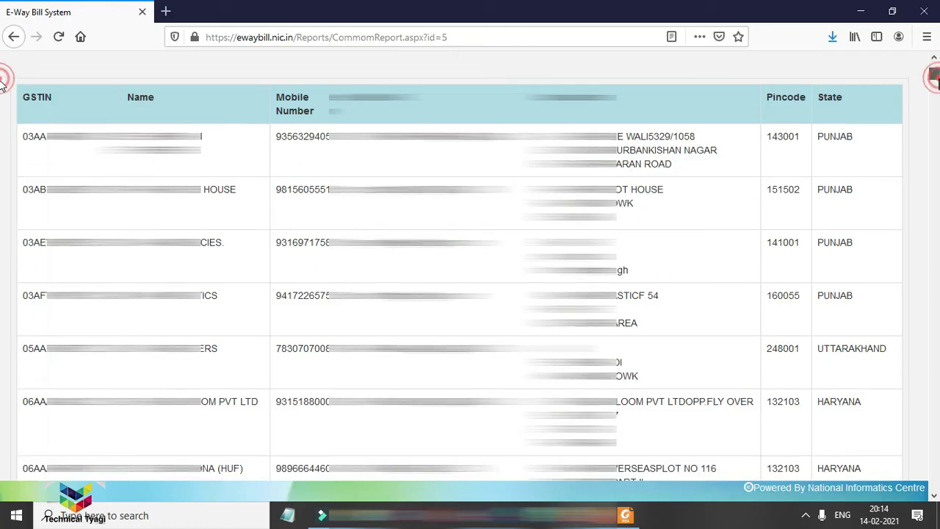
{"action": "scroll", "coordinate": [2, 195], "scroll_direction": "down", "scroll_amount": 20}
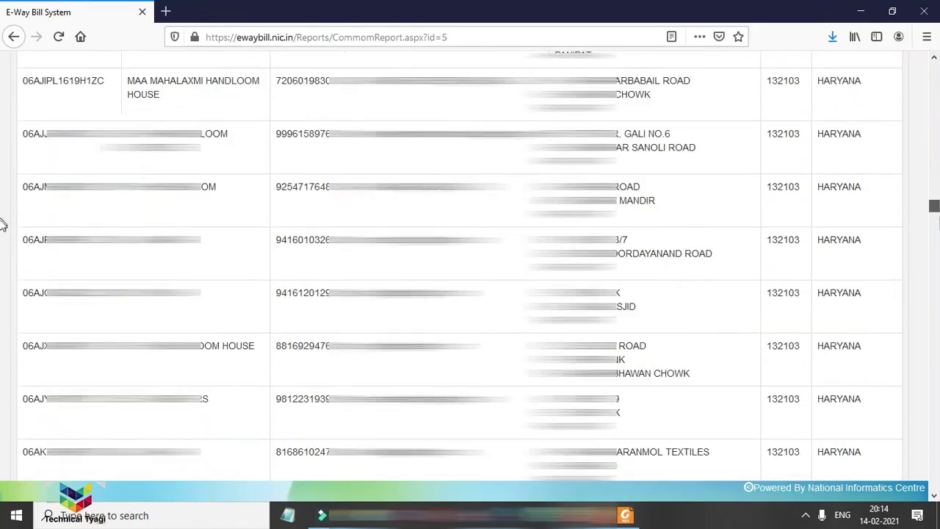
{"action": "scroll", "coordinate": [3, 464], "scroll_direction": "down", "scroll_amount": 10}
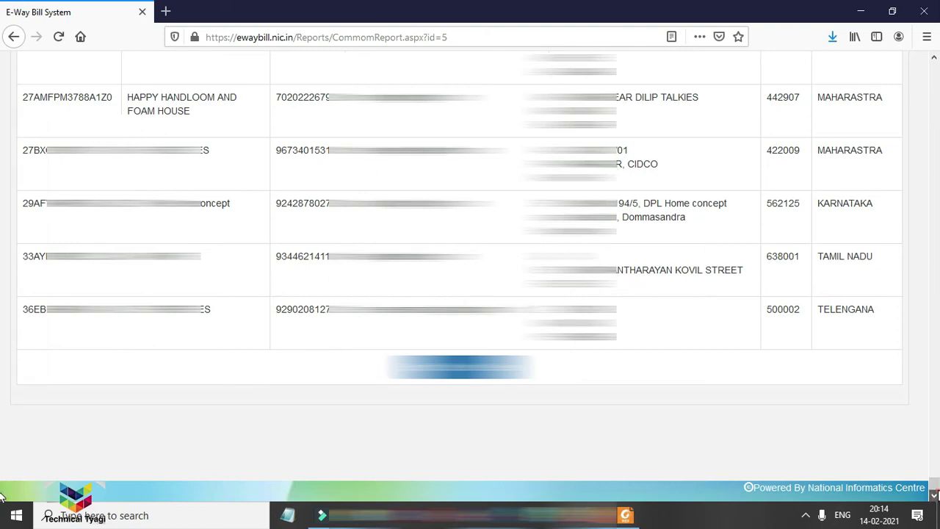
{"action": "left_click_drag", "start_coordinate": [934, 485], "coordinate": [936, 73]}
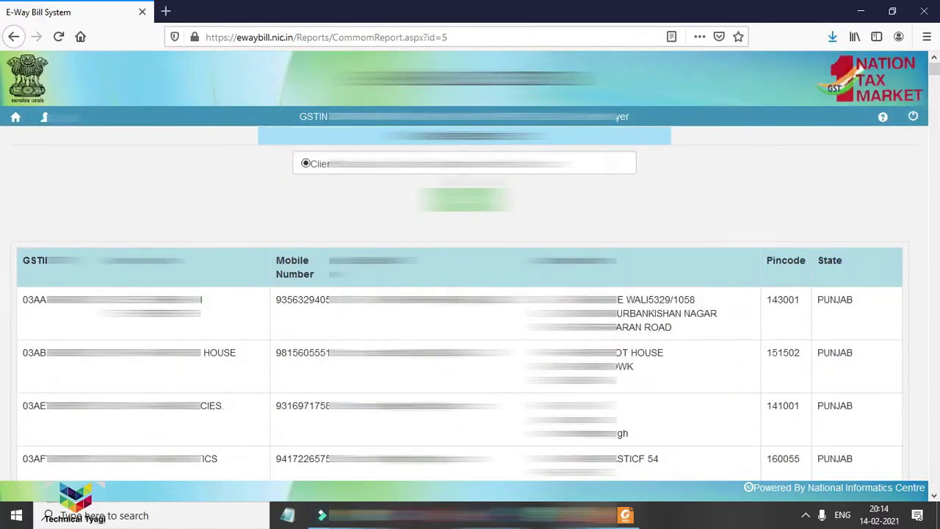
Step: Request the My Masters Report for Suppliers and dismiss the notice
{"action": "left_click", "coordinate": [366, 164]}
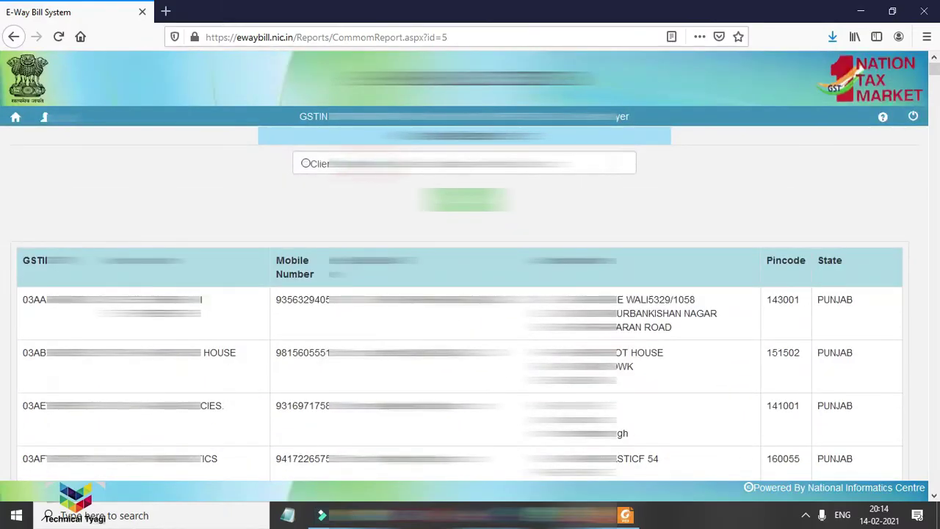
{"action": "left_click", "coordinate": [465, 198]}
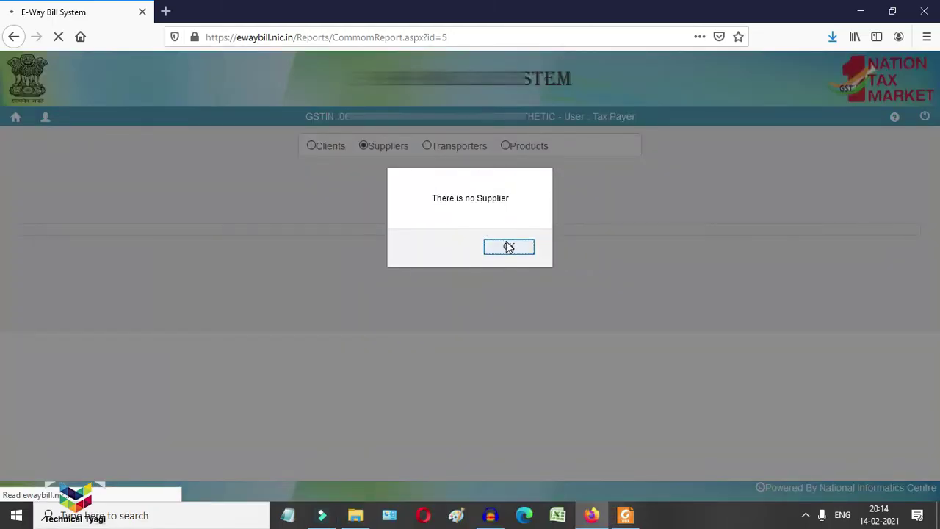
{"action": "left_click", "coordinate": [507, 249]}
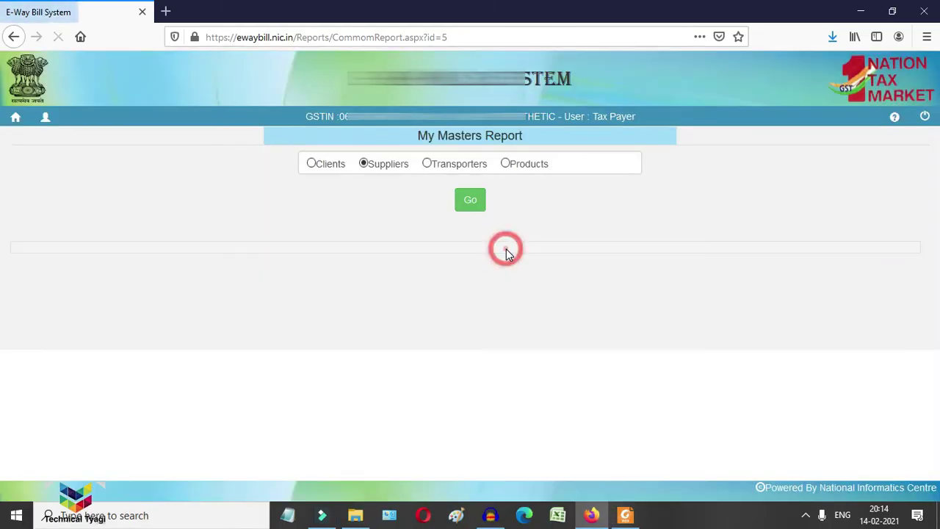
Step: Generate the My Masters Report for Transporters, reviewing it through to its last row, and generate it for Products
{"action": "left_click", "coordinate": [427, 164]}
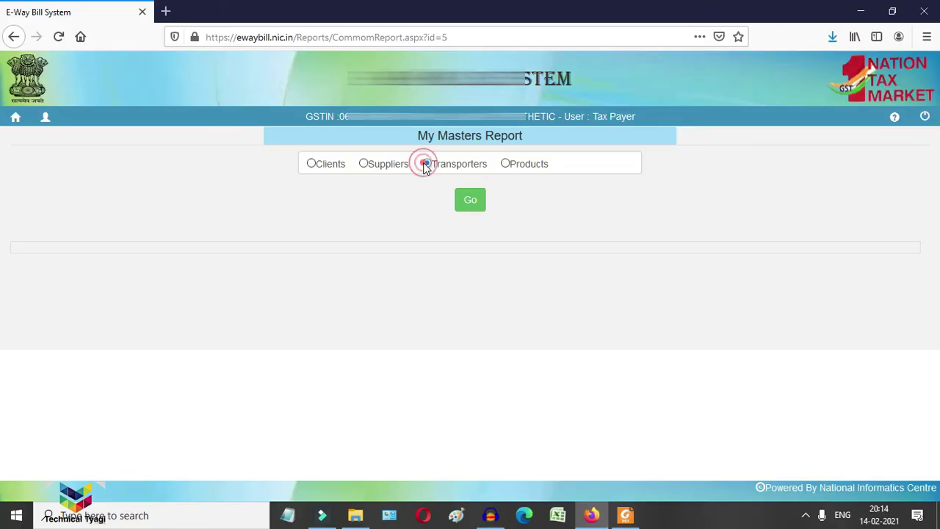
{"action": "left_click", "coordinate": [468, 209]}
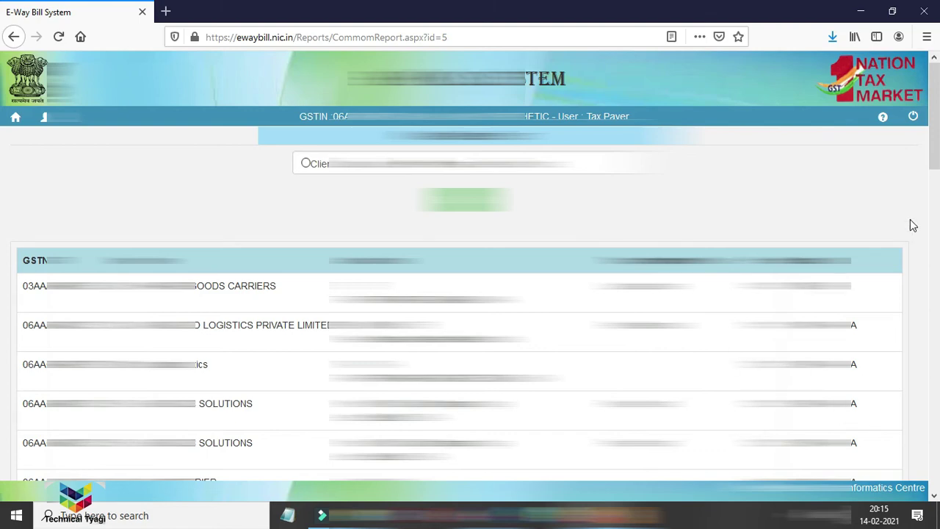
{"action": "scroll", "coordinate": [2, 129], "scroll_direction": "down", "scroll_amount": 15}
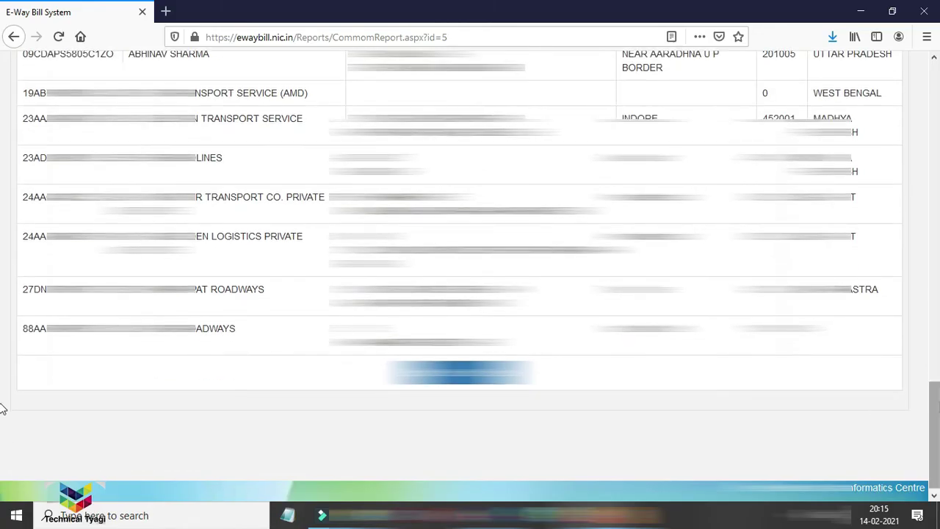
{"action": "scroll", "coordinate": [3, 248], "scroll_direction": "up", "scroll_amount": 5}
{"action": "scroll", "coordinate": [2, 220], "scroll_direction": "up", "scroll_amount": 10}
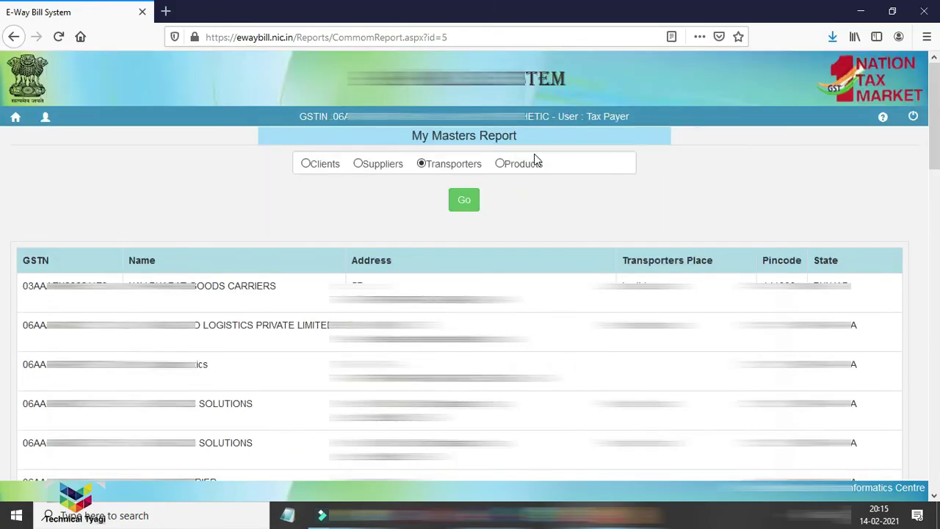
{"action": "left_click", "coordinate": [501, 164]}
{"action": "left_click", "coordinate": [470, 205]}
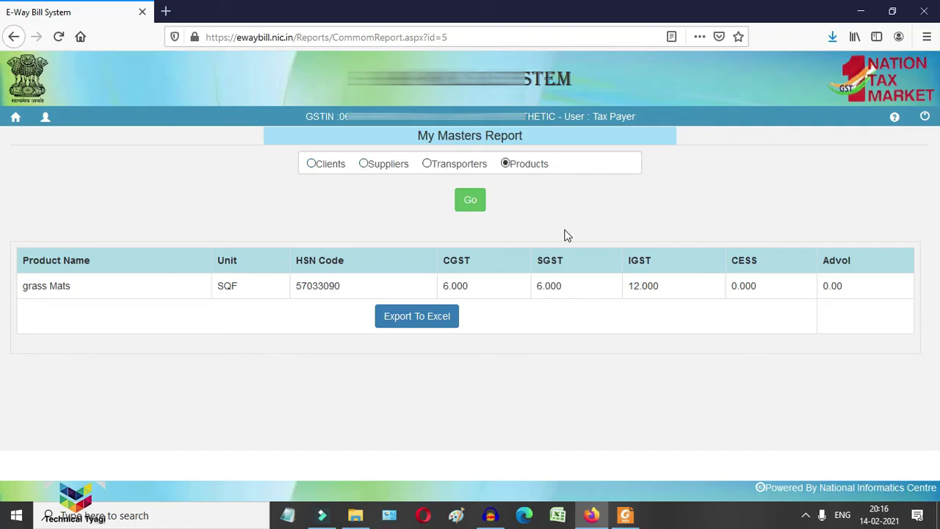
Step: Return to the main menu and open the EWB Masters report under Master Reports
{"action": "left_click", "coordinate": [16, 120]}
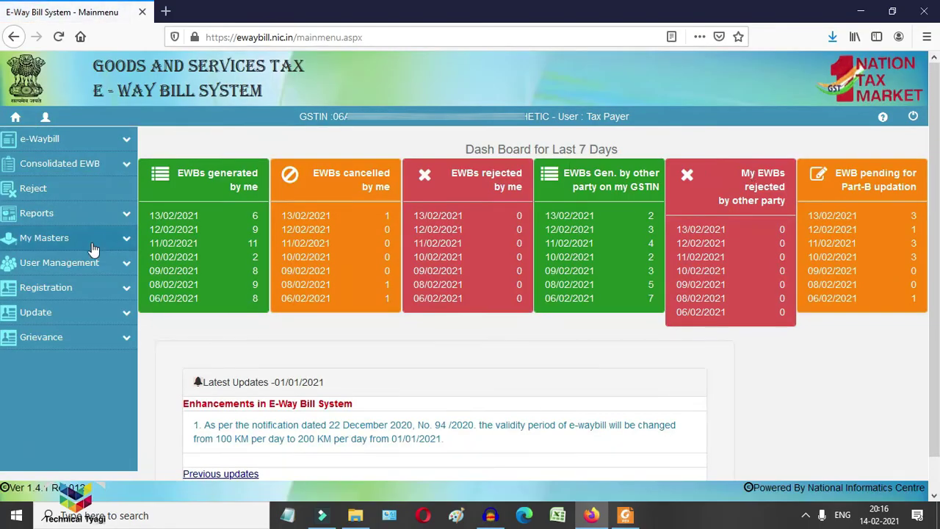
{"action": "left_click", "coordinate": [126, 217]}
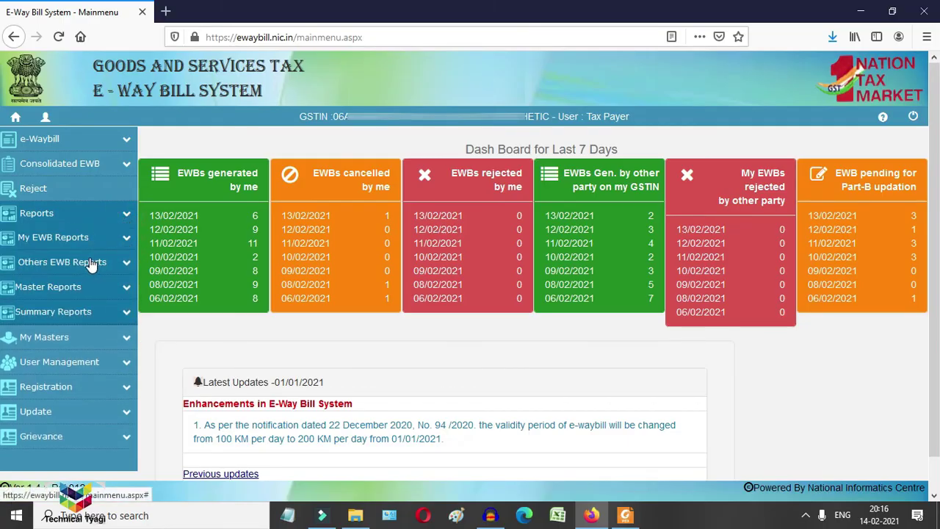
{"action": "left_click", "coordinate": [126, 291]}
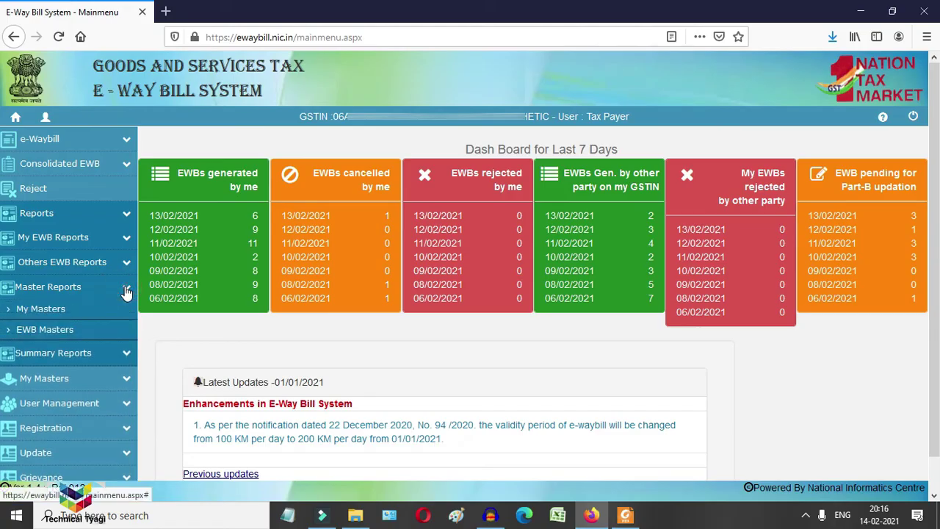
{"action": "left_click", "coordinate": [45, 330]}
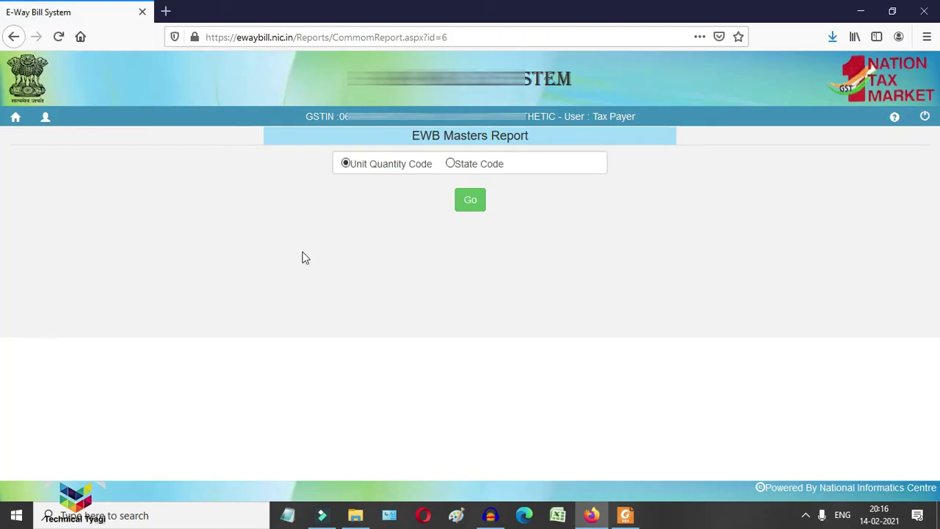
Step: Generate the EWB Masters Report for Unit Quantity Code and review the codes through to the last row
{"action": "left_click", "coordinate": [469, 201]}
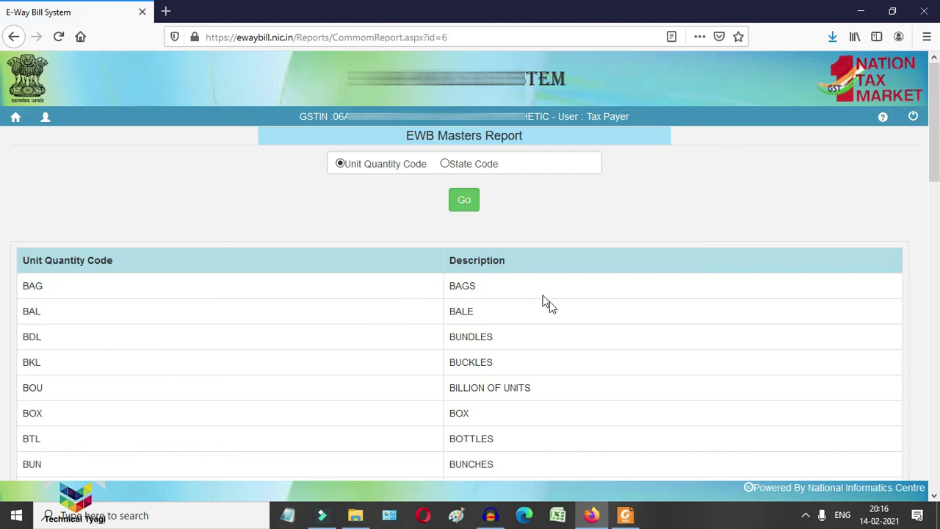
{"action": "scroll", "coordinate": [4, 129], "scroll_direction": "down", "scroll_amount": 10}
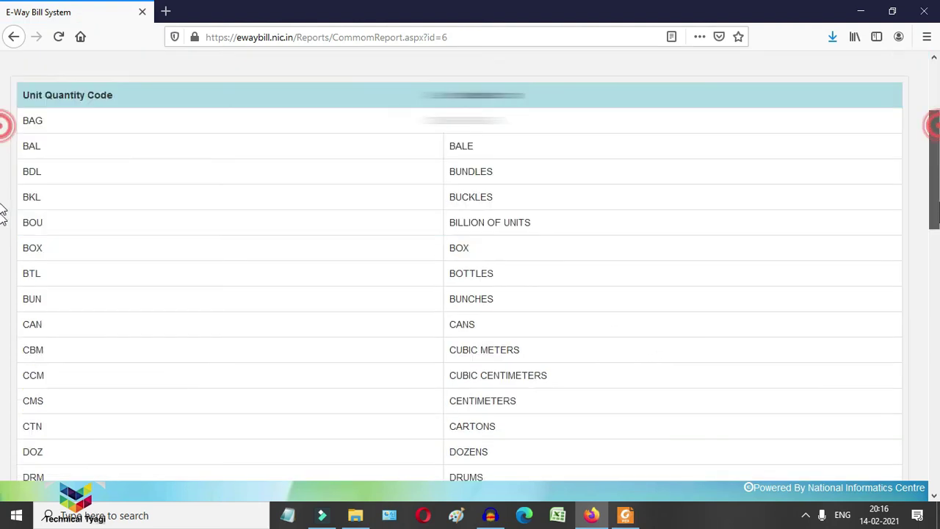
{"action": "scroll", "coordinate": [3, 392], "scroll_direction": "down", "scroll_amount": 3}
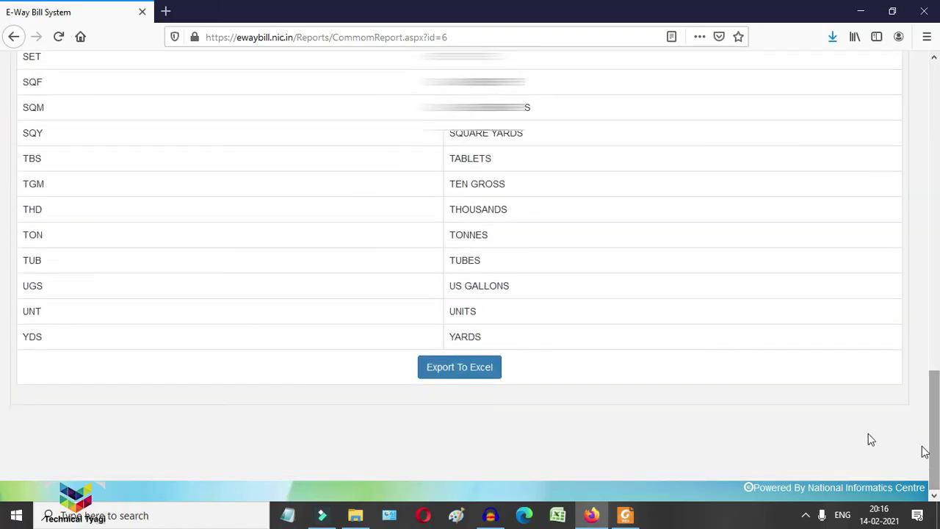
{"action": "left_click_drag", "start_coordinate": [936, 390], "coordinate": [936, 107]}
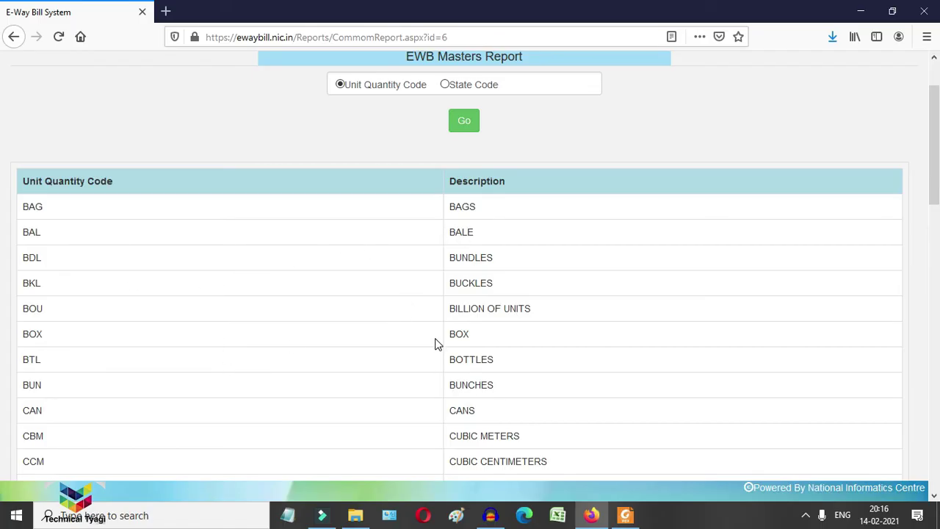
Step: Generate the EWB Masters Report for State Code and review the state list through to its last row
{"action": "left_click", "coordinate": [446, 86]}
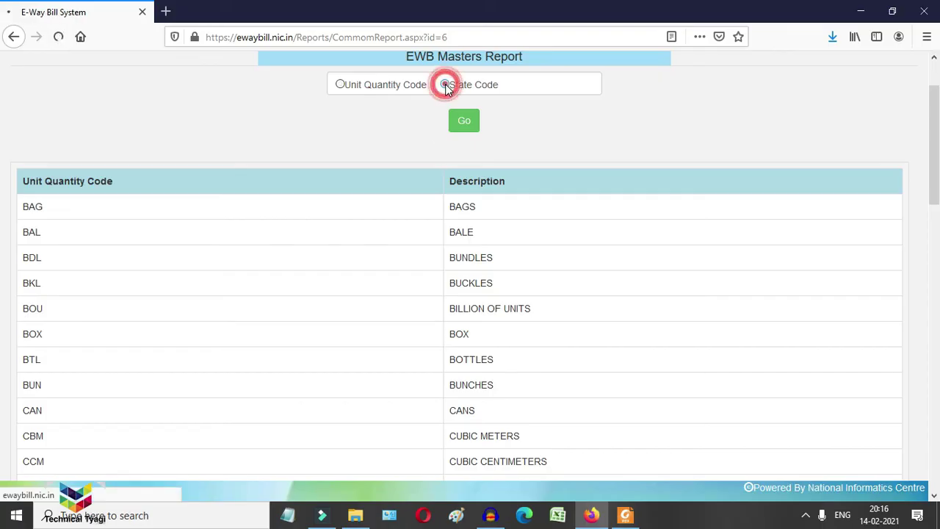
{"action": "left_click", "coordinate": [469, 121]}
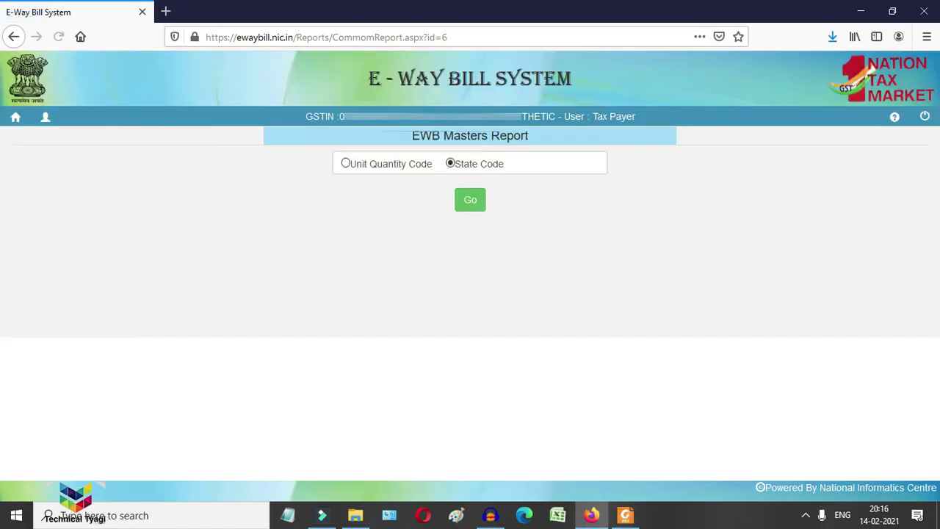
{"action": "left_click", "coordinate": [472, 200]}
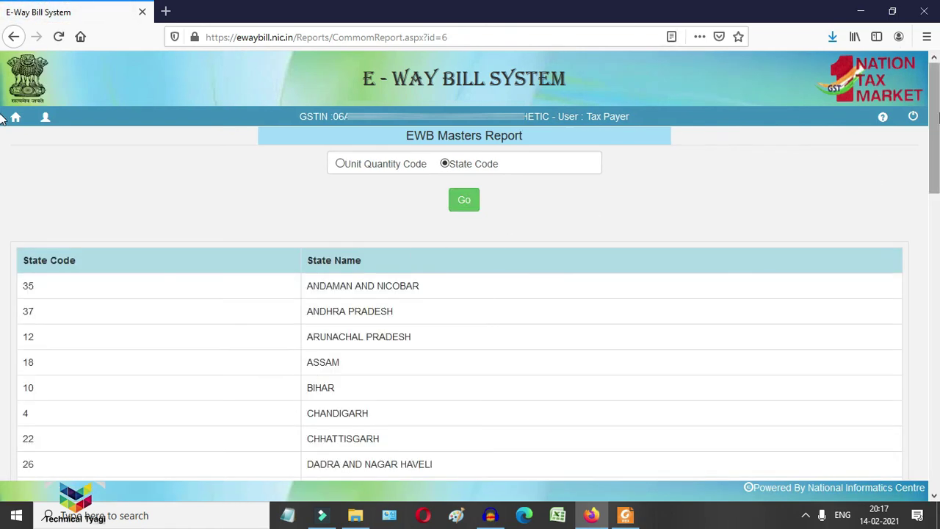
{"action": "scroll", "coordinate": [2, 122], "scroll_direction": "down", "scroll_amount": 4}
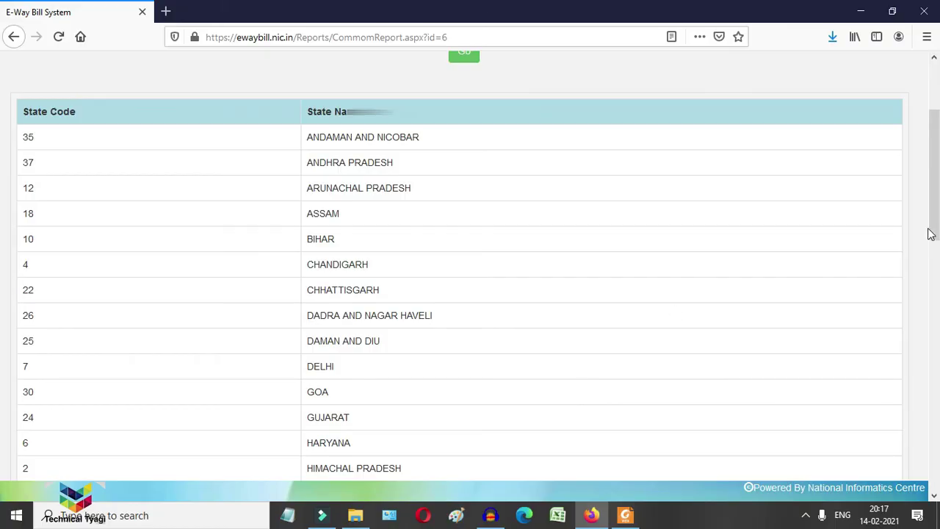
{"action": "scroll", "coordinate": [3, 235], "scroll_direction": "up", "scroll_amount": 4}
{"action": "scroll", "coordinate": [2, 380], "scroll_direction": "down", "scroll_amount": 10}
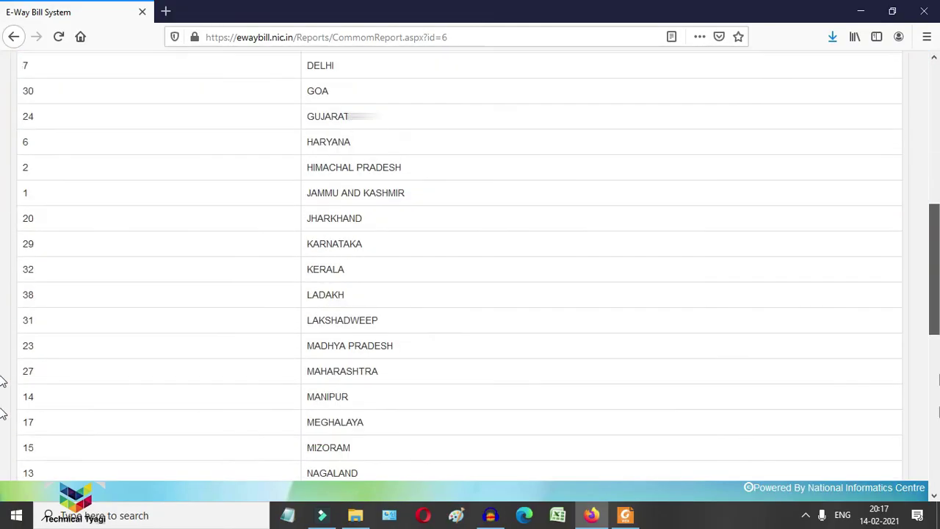
{"action": "scroll", "coordinate": [2, 413], "scroll_direction": "down", "scroll_amount": 6}
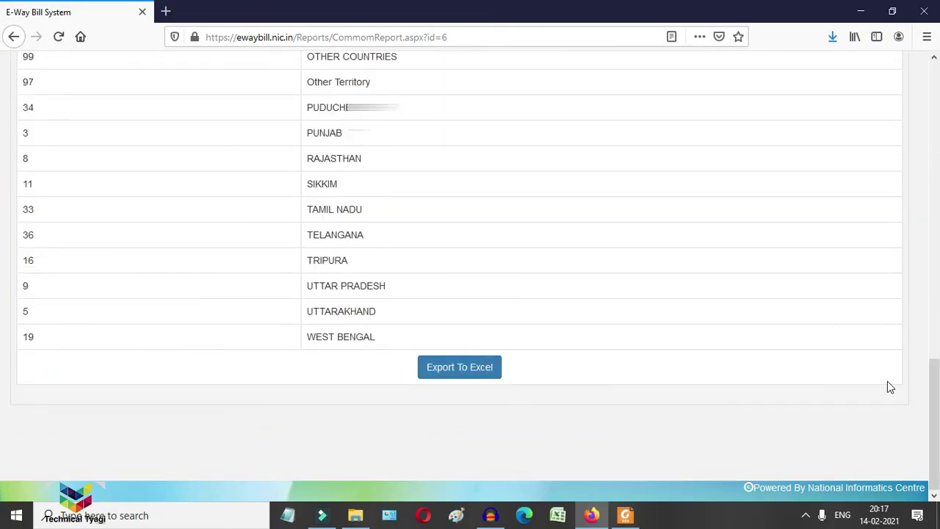
{"action": "scroll", "coordinate": [2, 398], "scroll_direction": "up", "scroll_amount": 15}
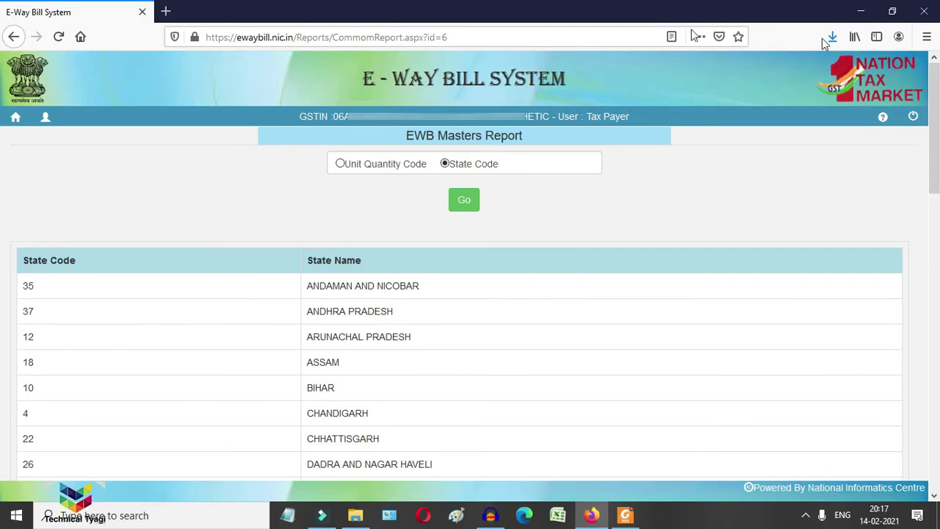
Step: Return to the main menu and open the Datewise Activities report under Summary Reports
{"action": "left_click", "coordinate": [16, 117]}
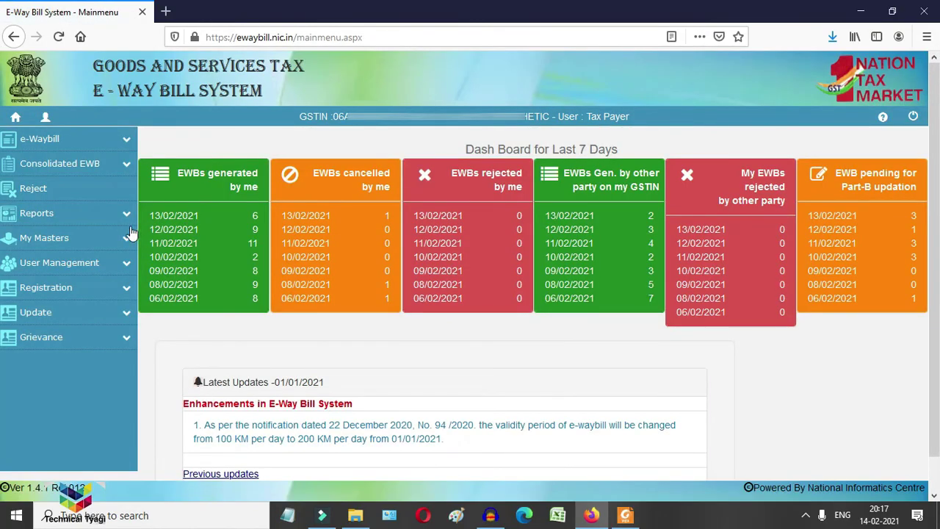
{"action": "left_click", "coordinate": [125, 213]}
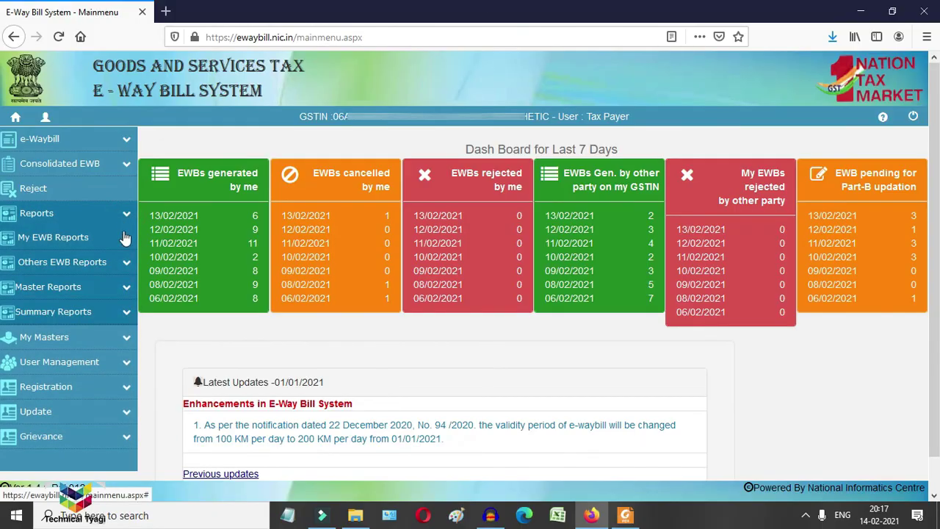
{"action": "left_click", "coordinate": [127, 319]}
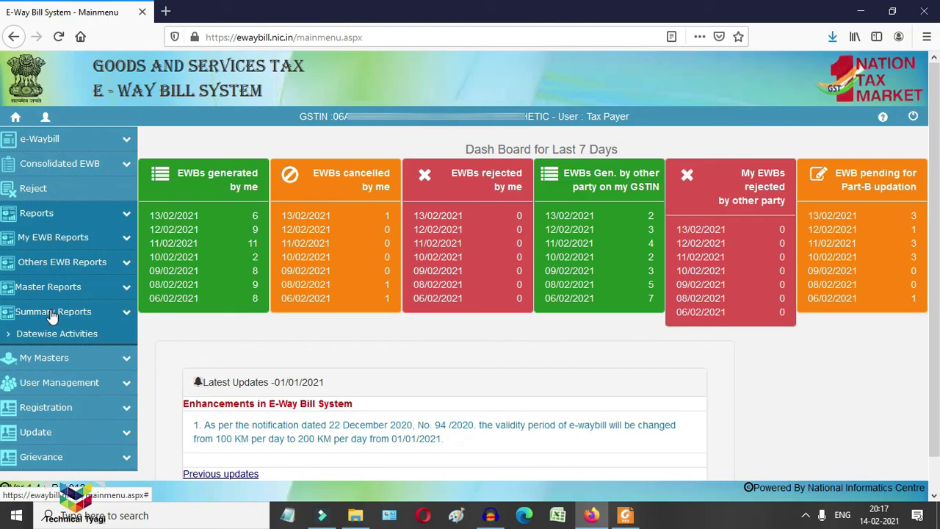
{"action": "left_click", "coordinate": [55, 340]}
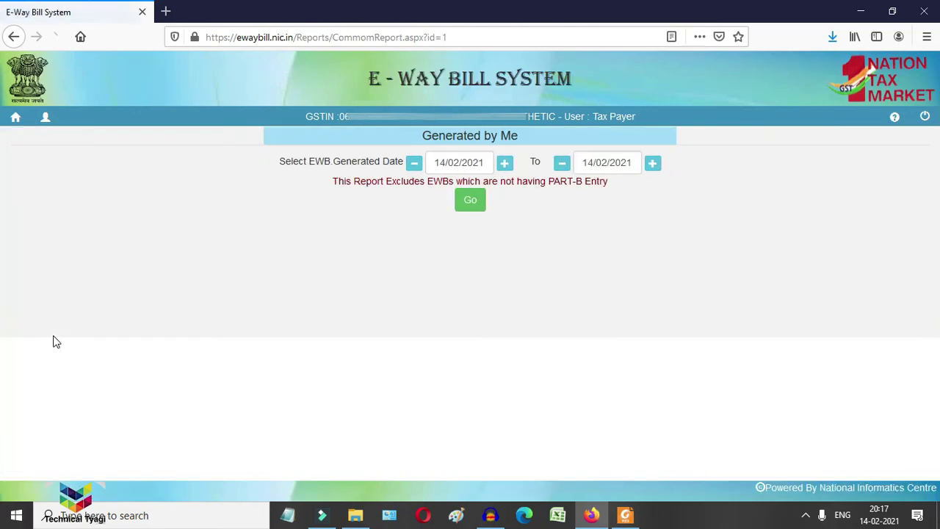
Step: Set the EWB generated date range to 02/02/2021 through 03/02/2021 and generate the Generated by Me report
{"action": "left_click", "coordinate": [478, 164]}
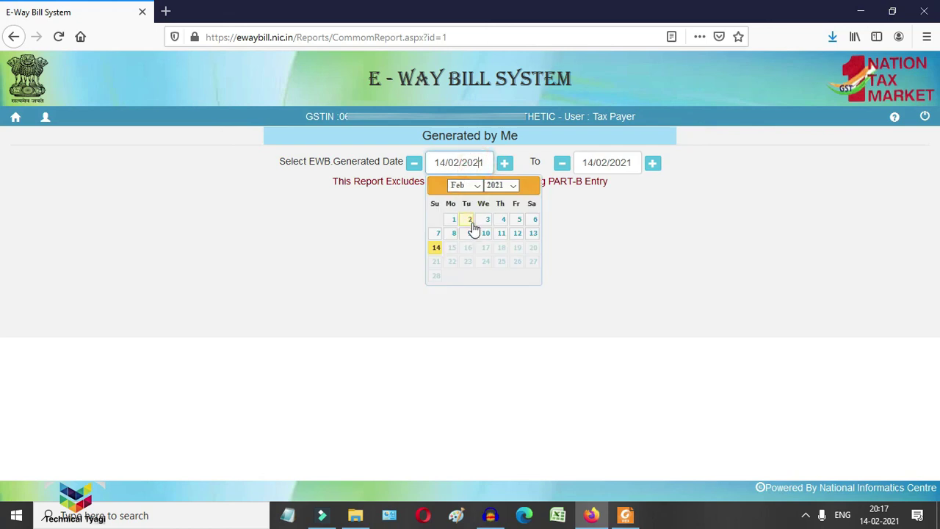
{"action": "left_click", "coordinate": [470, 219]}
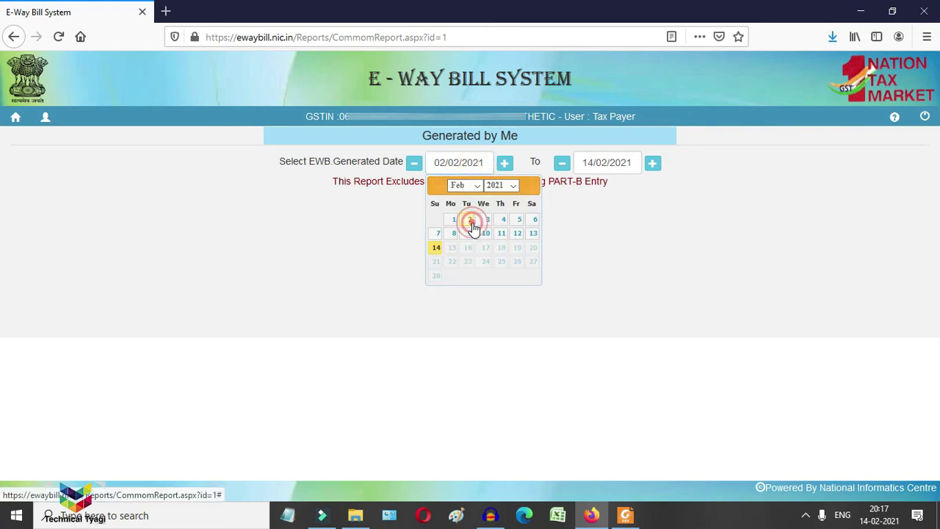
{"action": "left_click", "coordinate": [607, 168]}
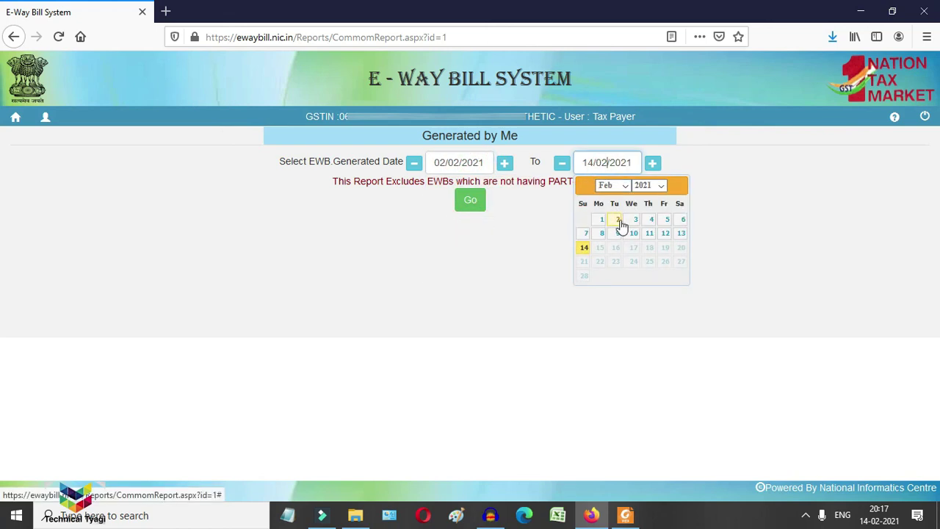
{"action": "left_click", "coordinate": [632, 226]}
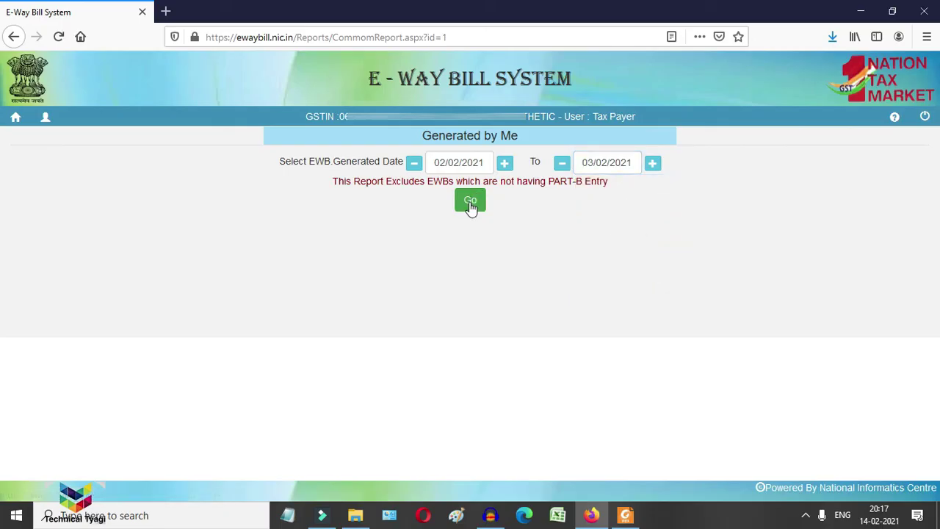
{"action": "left_click", "coordinate": [470, 204]}
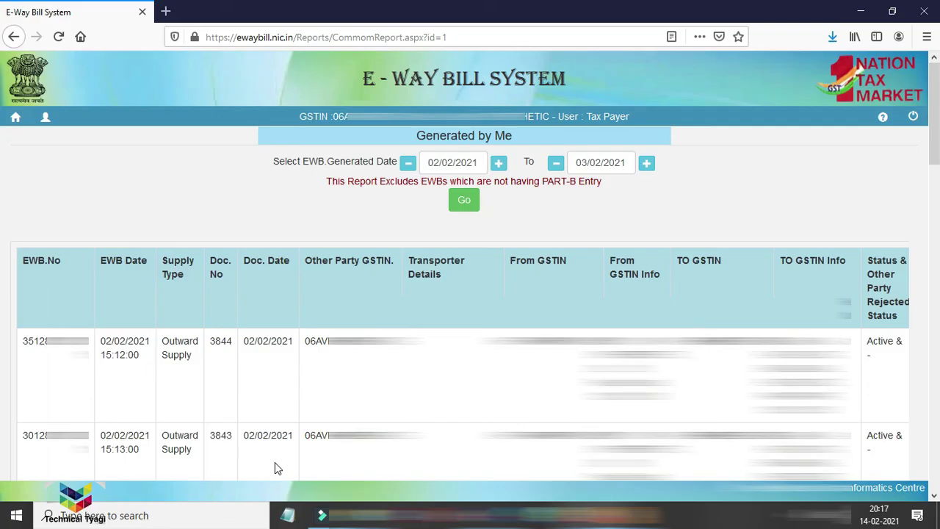
Step: Examine the e-way bill rows of the Generated by Me report
{"action": "scroll", "coordinate": [2, 160], "scroll_direction": "down", "scroll_amount": 2}
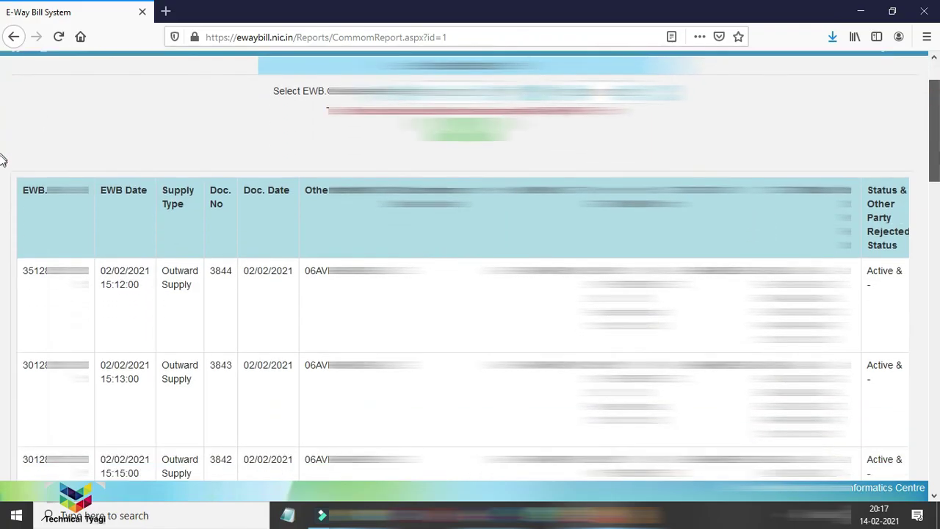
{"action": "scroll", "coordinate": [2, 160], "scroll_direction": "down", "scroll_amount": 15}
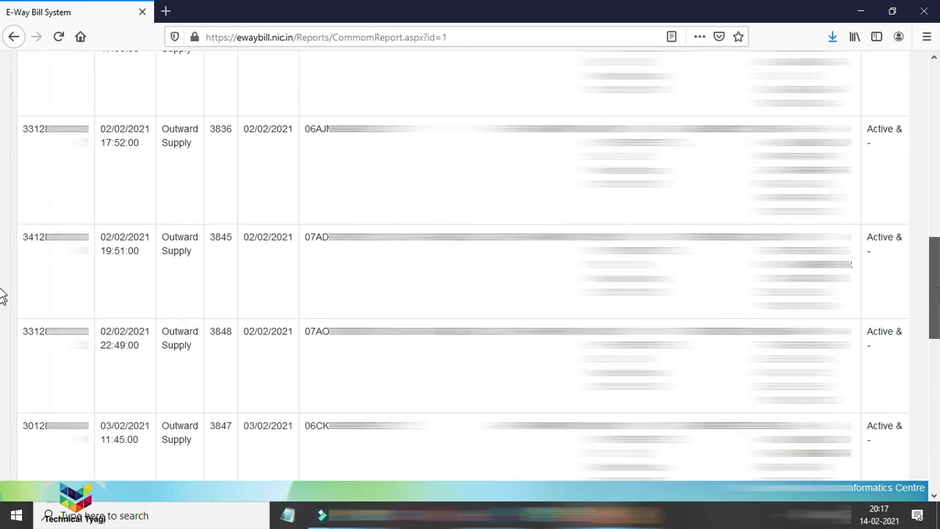
{"action": "scroll", "coordinate": [3, 296], "scroll_direction": "up", "scroll_amount": 8}
{"action": "scroll", "coordinate": [2, 353], "scroll_direction": "down", "scroll_amount": 7}
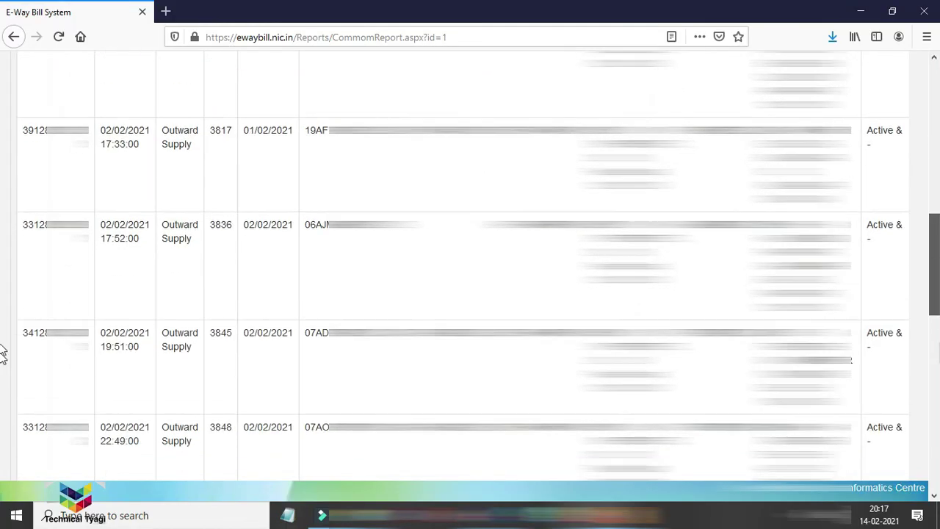
{"action": "scroll", "coordinate": [3, 353], "scroll_direction": "down", "scroll_amount": 17}
{"action": "scroll", "coordinate": [2, 353], "scroll_direction": "up", "scroll_amount": 17}
{"action": "scroll", "coordinate": [2, 182], "scroll_direction": "up", "scroll_amount": 15}
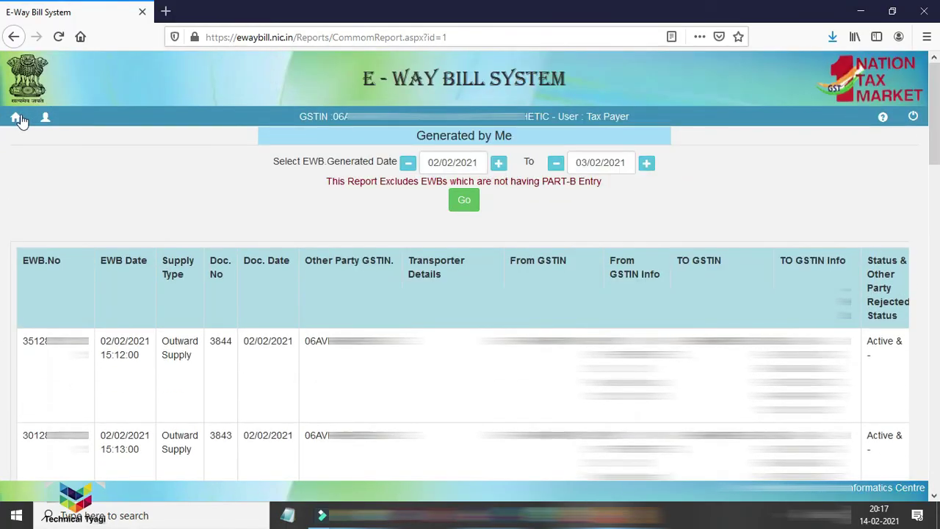
Step: Return to the main menu and review the reports offered under My EWB, Others EWB, Master and Summary Reports
{"action": "left_click", "coordinate": [19, 120]}
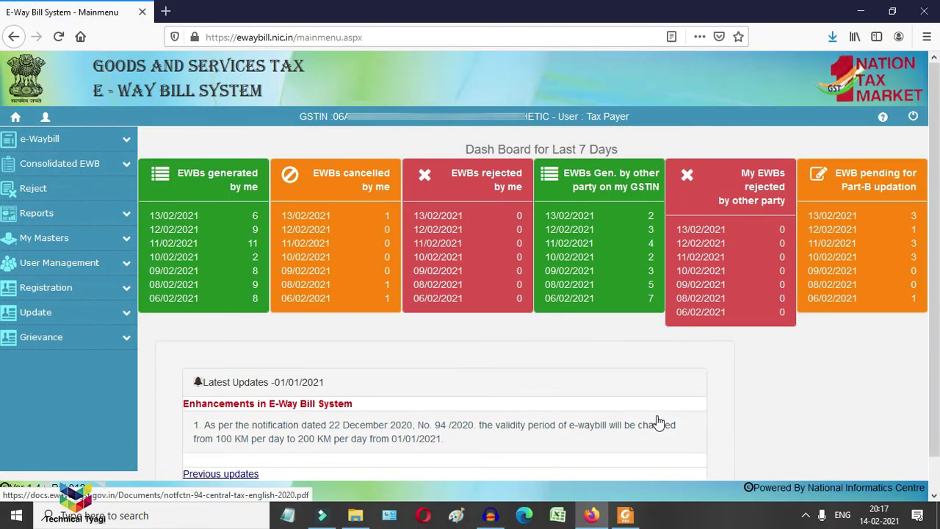
{"action": "left_click", "coordinate": [127, 217]}
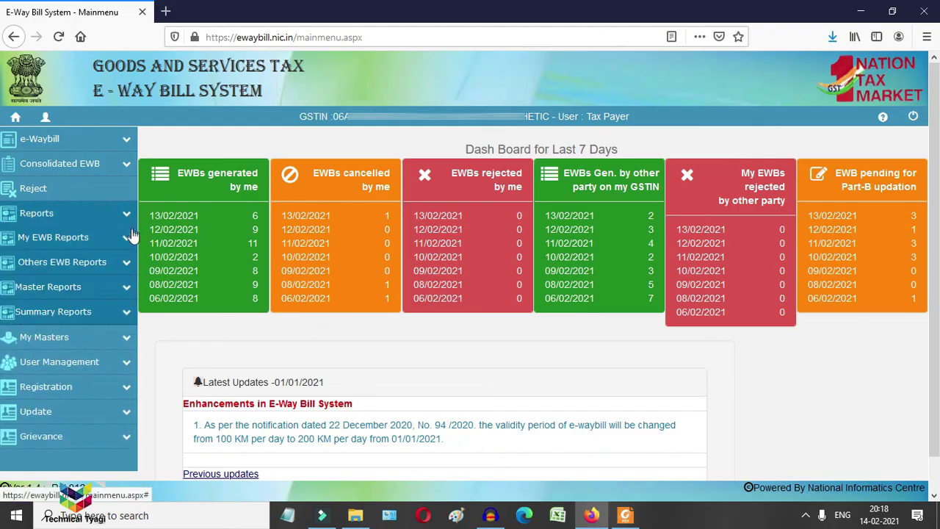
{"action": "left_click", "coordinate": [127, 242]}
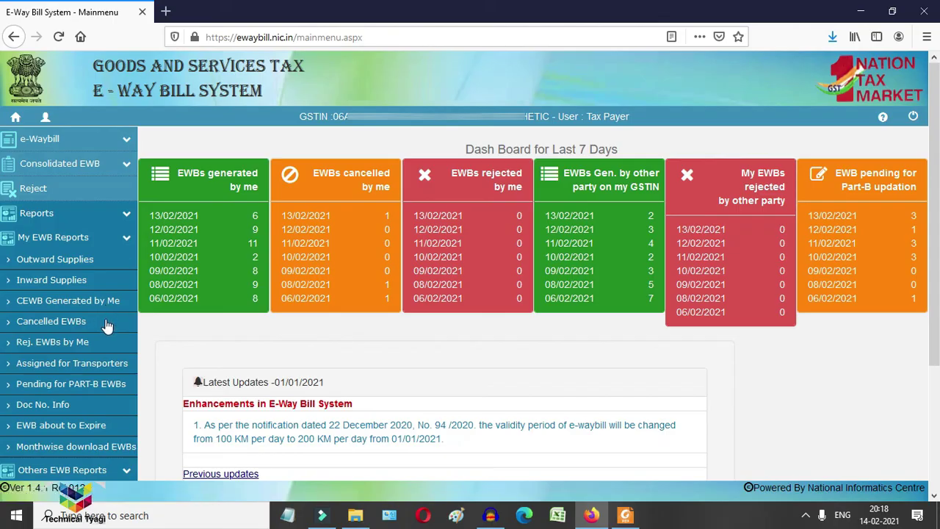
{"action": "left_click", "coordinate": [126, 240]}
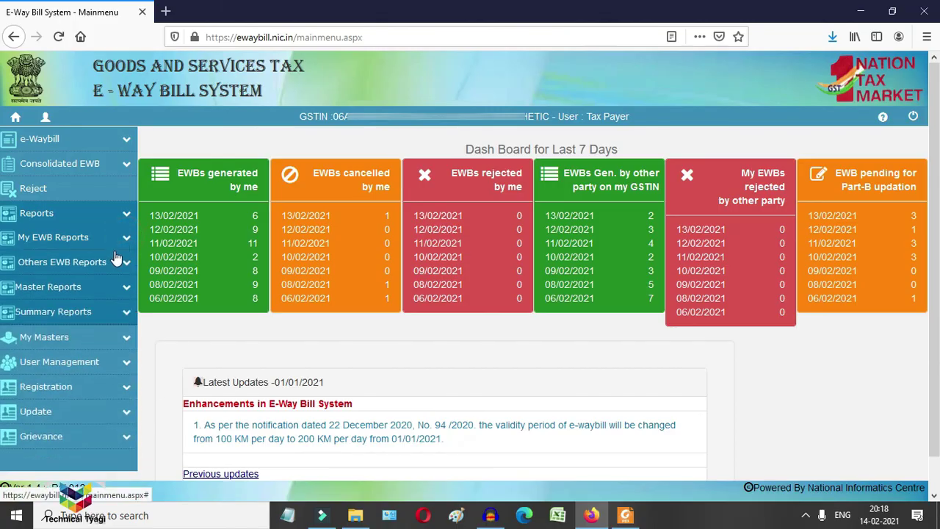
{"action": "left_click", "coordinate": [130, 262]}
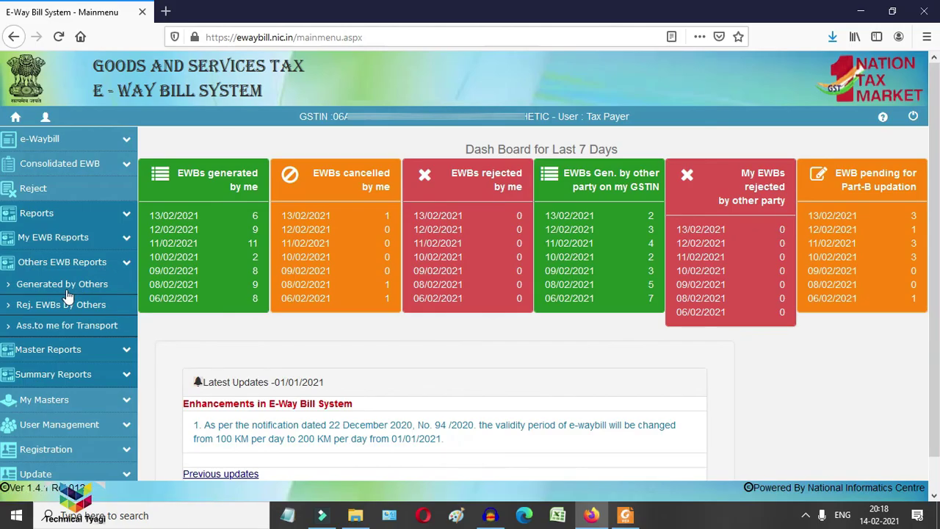
{"action": "left_click", "coordinate": [127, 267]}
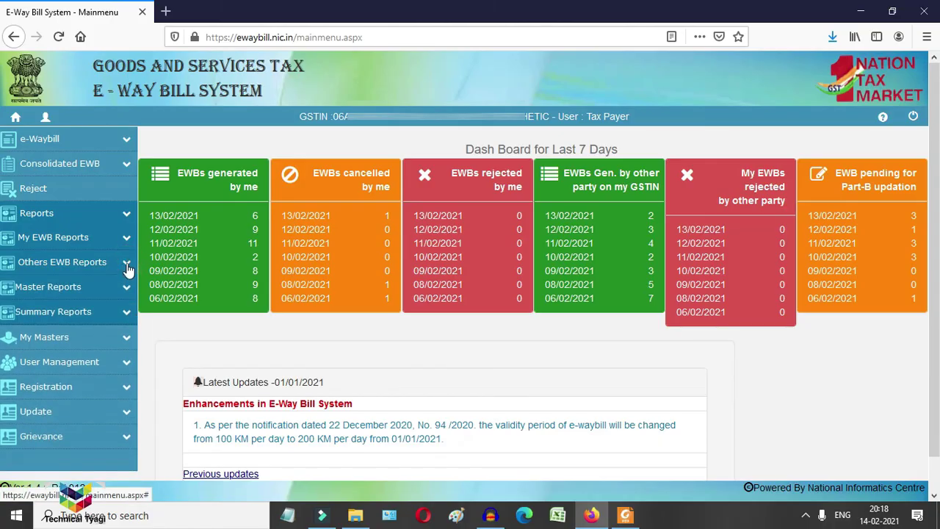
{"action": "left_click", "coordinate": [127, 287]}
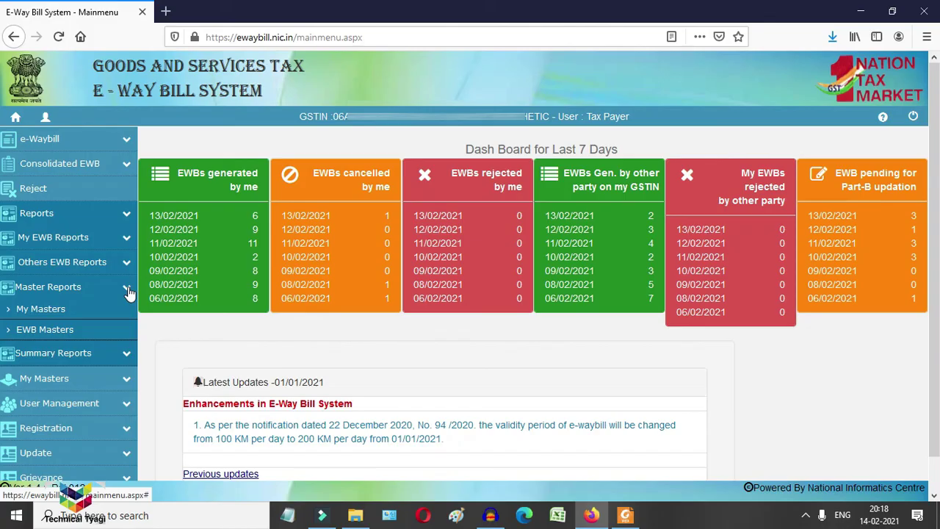
{"action": "left_click", "coordinate": [127, 291]}
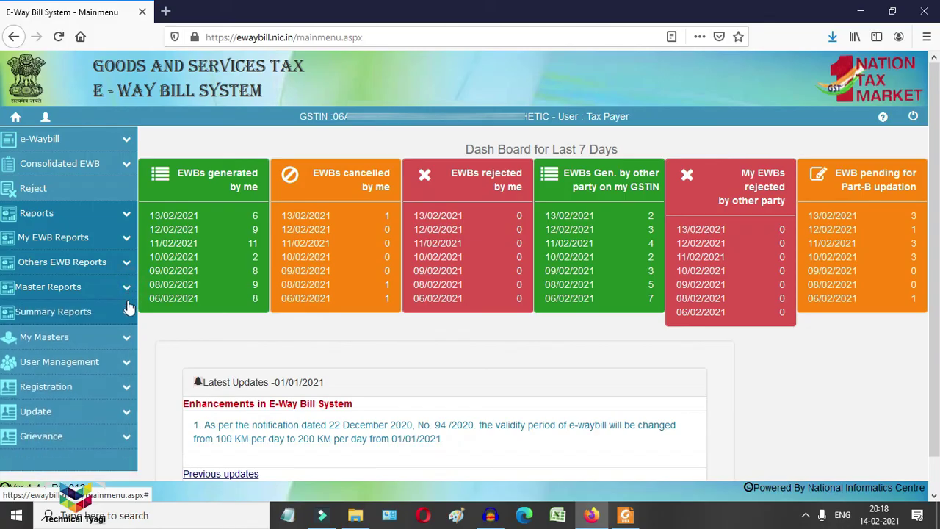
{"action": "left_click", "coordinate": [127, 314]}
{"action": "left_click", "coordinate": [127, 313]}
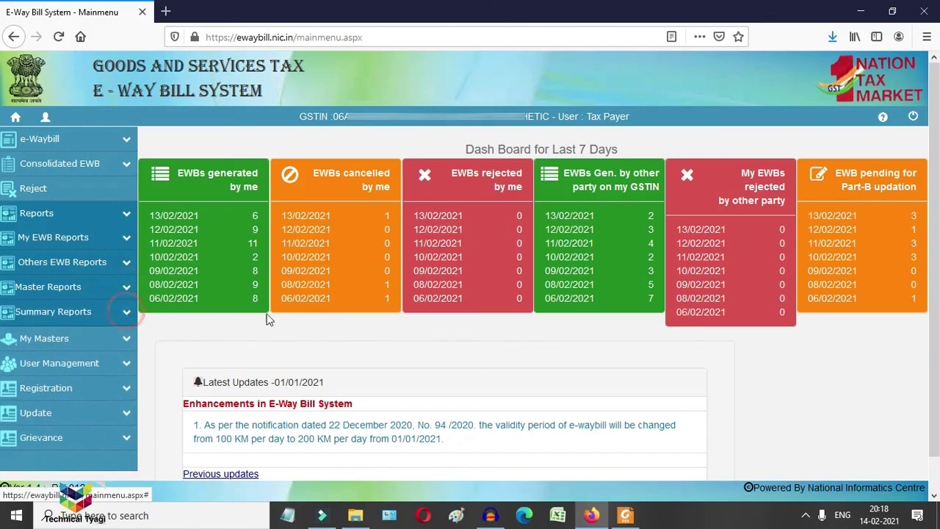